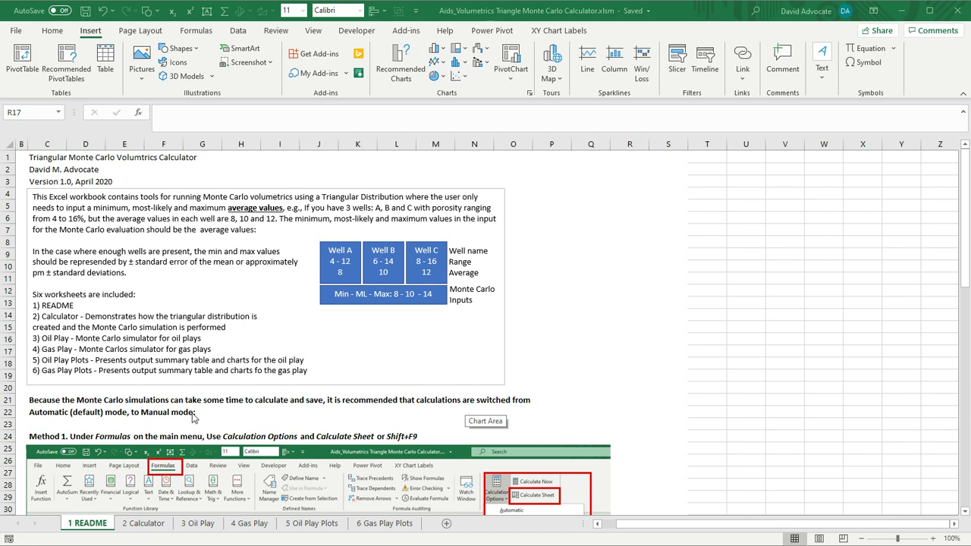
# Scroll down the README to the Method 2 Excel Options screenshot about manual calculation
pyautogui.scroll(-6, 194, 417)
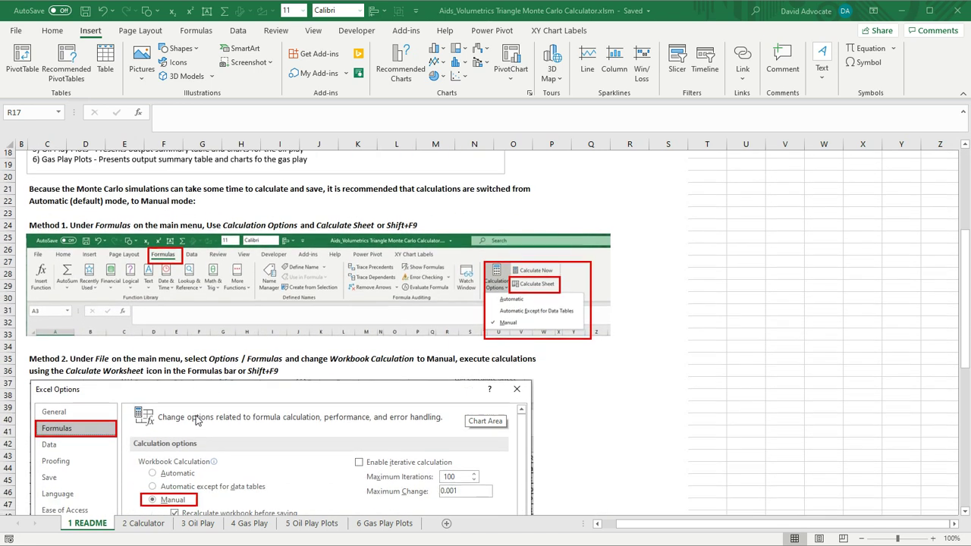
pyautogui.scroll(-1, 196, 422)
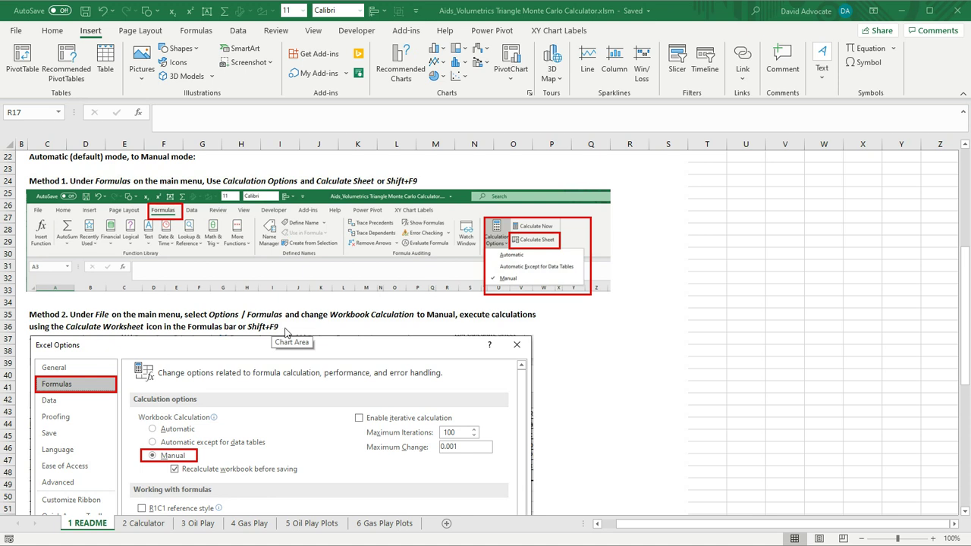
pyautogui.scroll(-3, 285, 329)
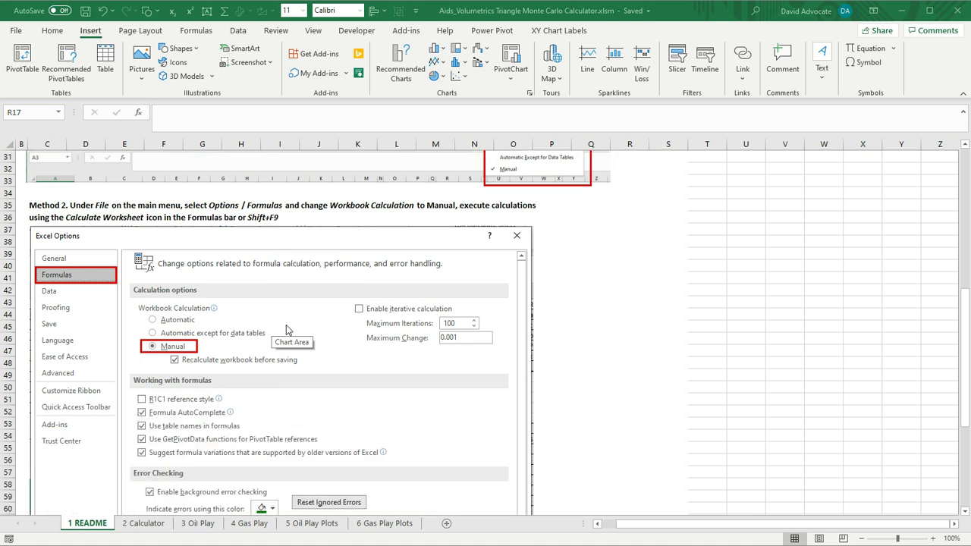
pyautogui.scroll(-1, 286, 328)
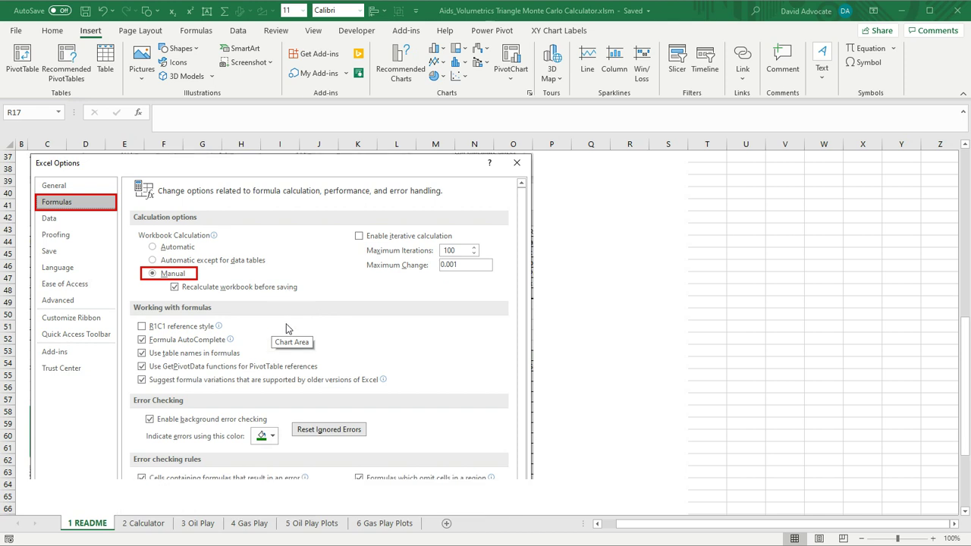
pyautogui.scroll(-1, 286, 327)
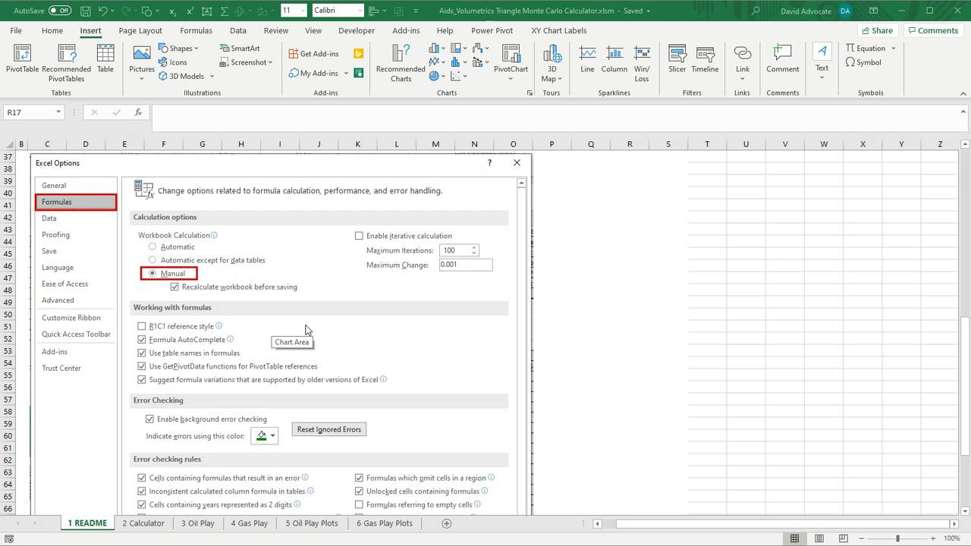
pyautogui.scroll(1, 325, 322)
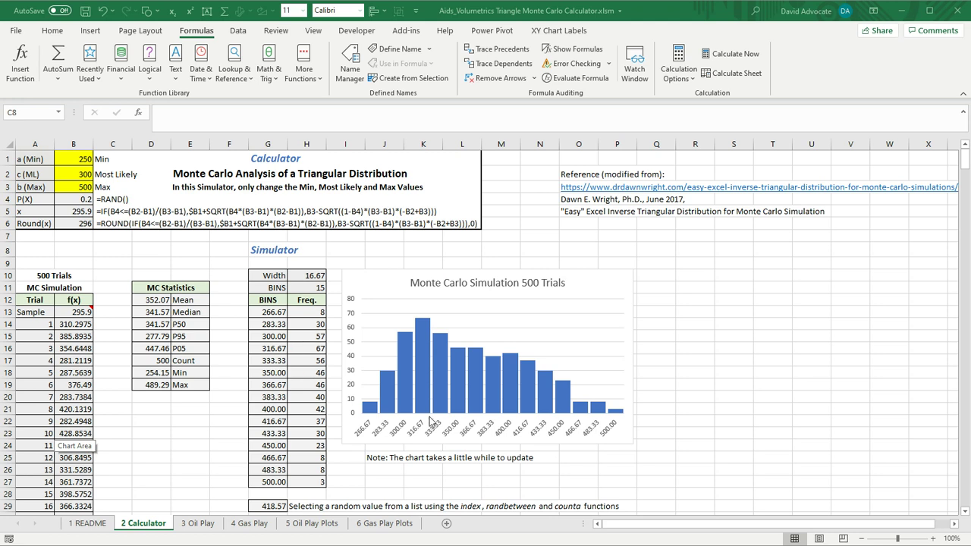
# Look over the 2 Calculator sheet's 500-trial statistics and frequency histogram
pyautogui.moveTo(494, 365)
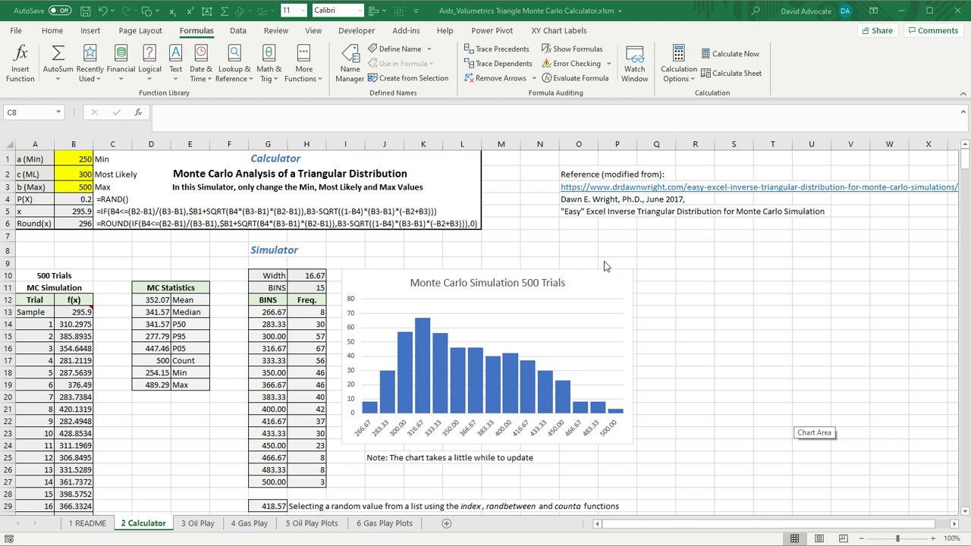
# Switch workbook calculation to Manual under Formulas > Calculation Options and verify the setting
pyautogui.click(197, 34)
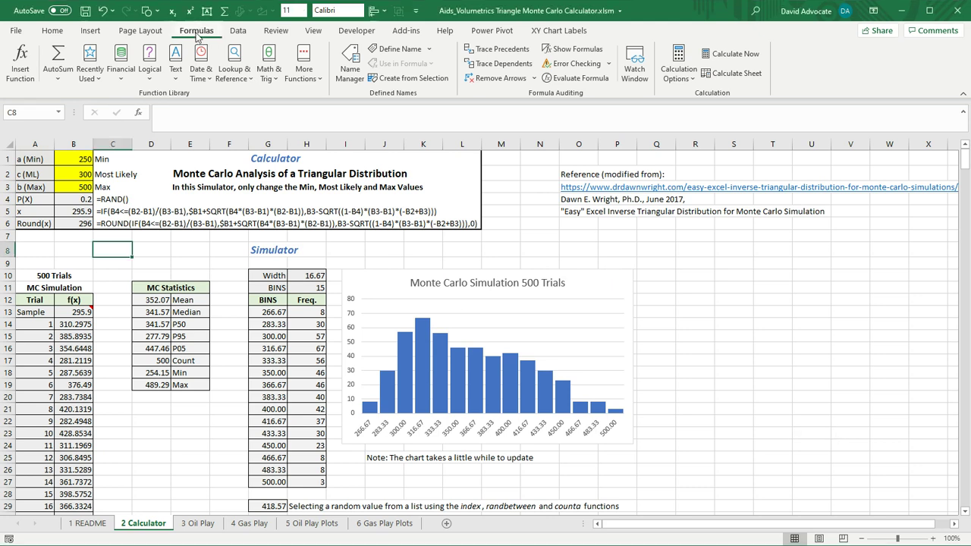
pyautogui.click(691, 82)
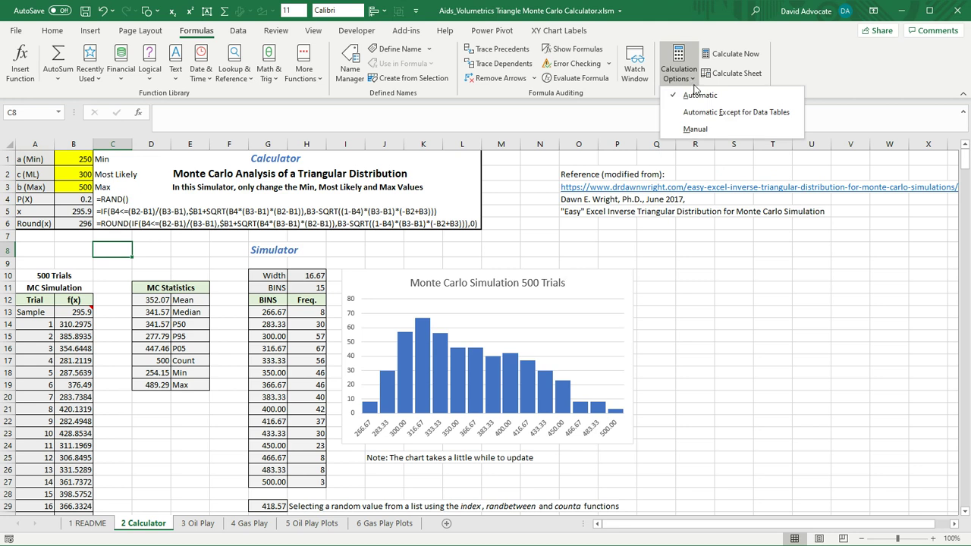
pyautogui.click(695, 129)
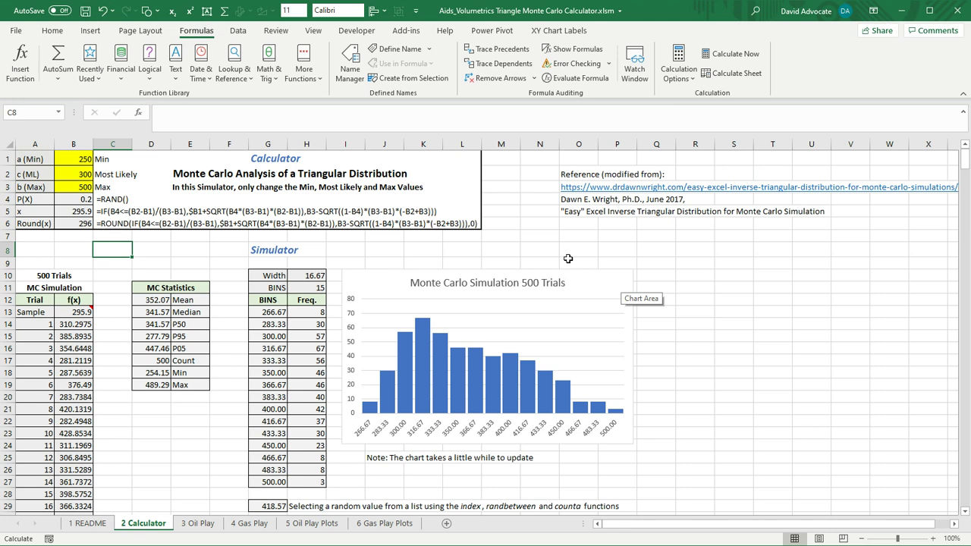
pyautogui.click(693, 79)
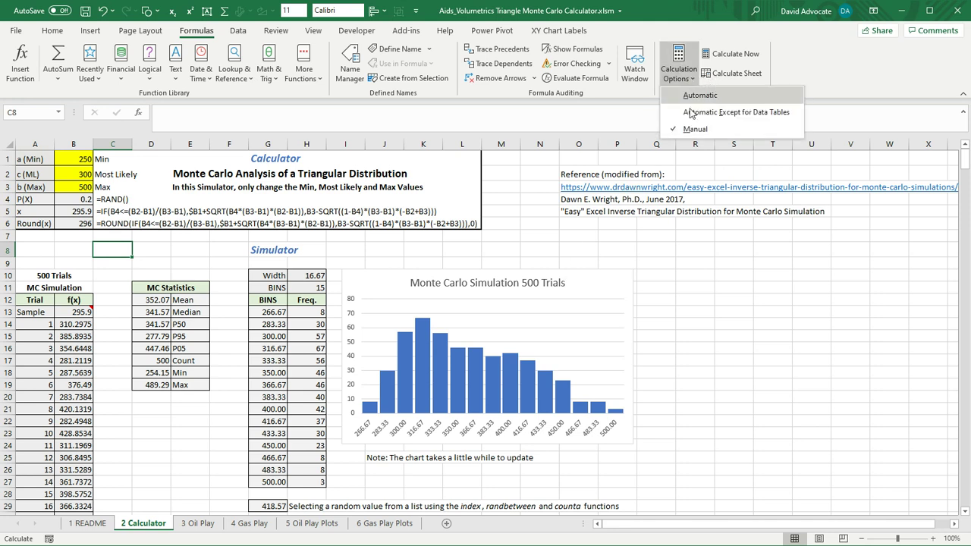
pyautogui.click(658, 271)
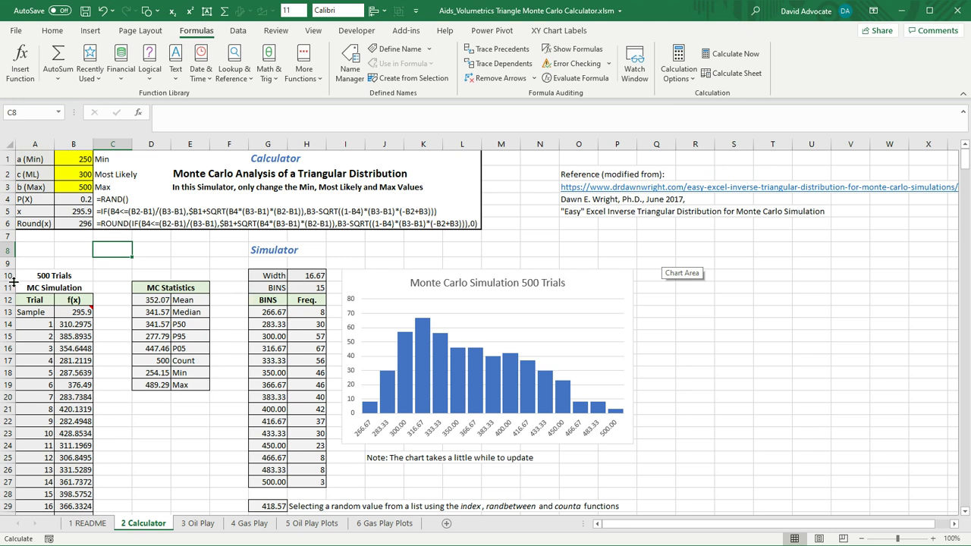
# Enter the triangular inputs Min 20, Most Likely 50 and Max 100 in B1:B3
pyautogui.click(76, 158)
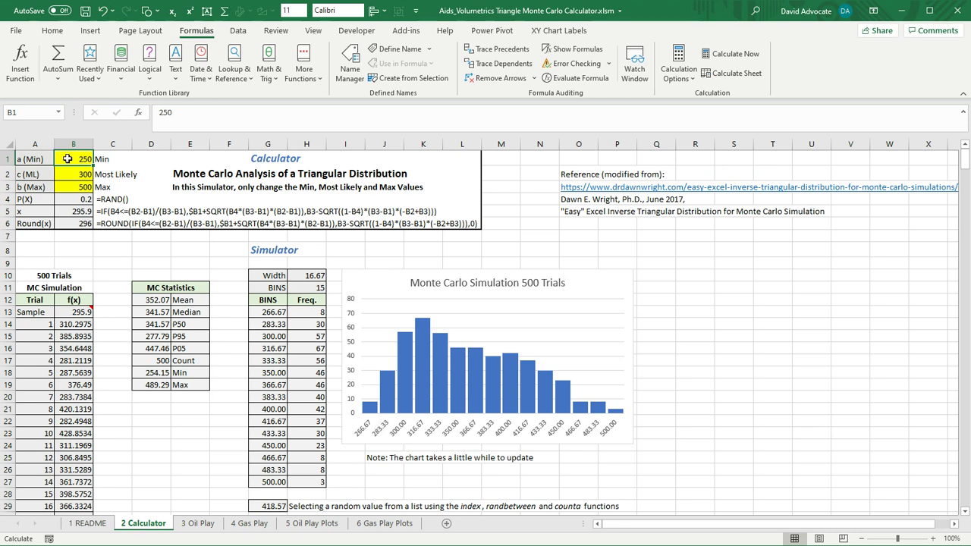
pyautogui.write('20')
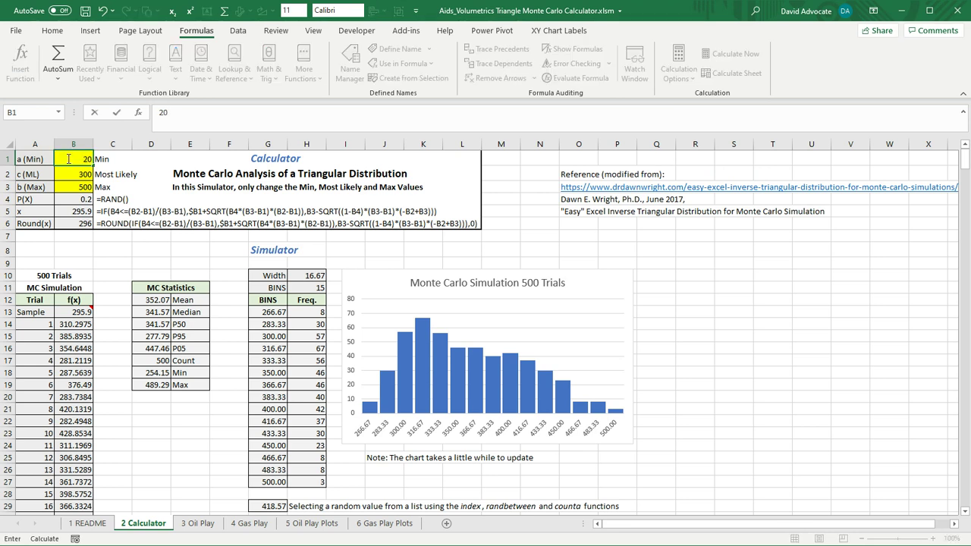
pyautogui.click(80, 177)
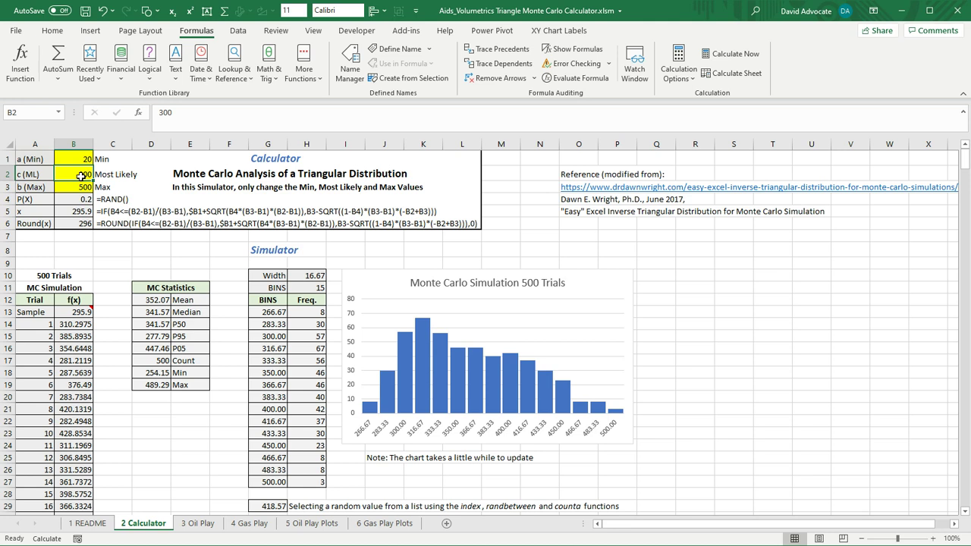
pyautogui.write('50')
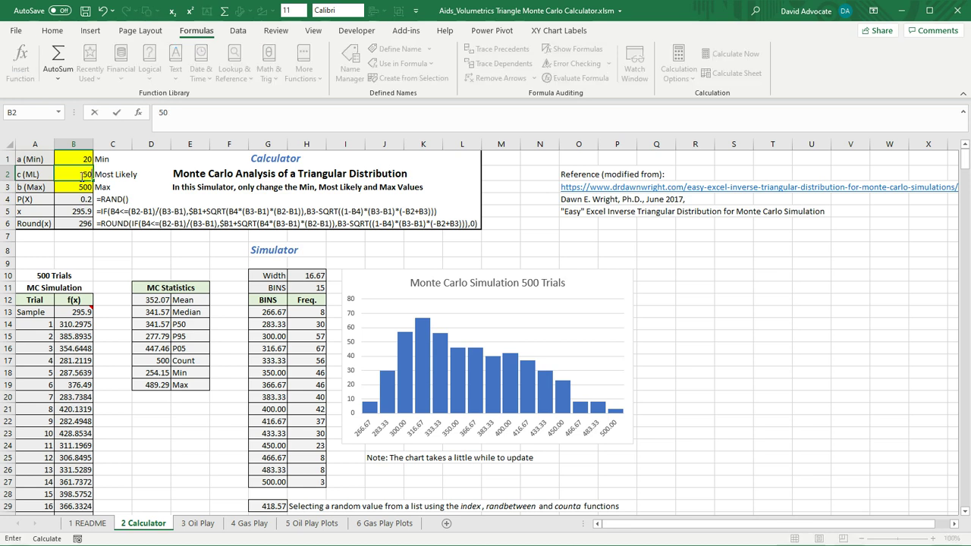
pyautogui.click(72, 184)
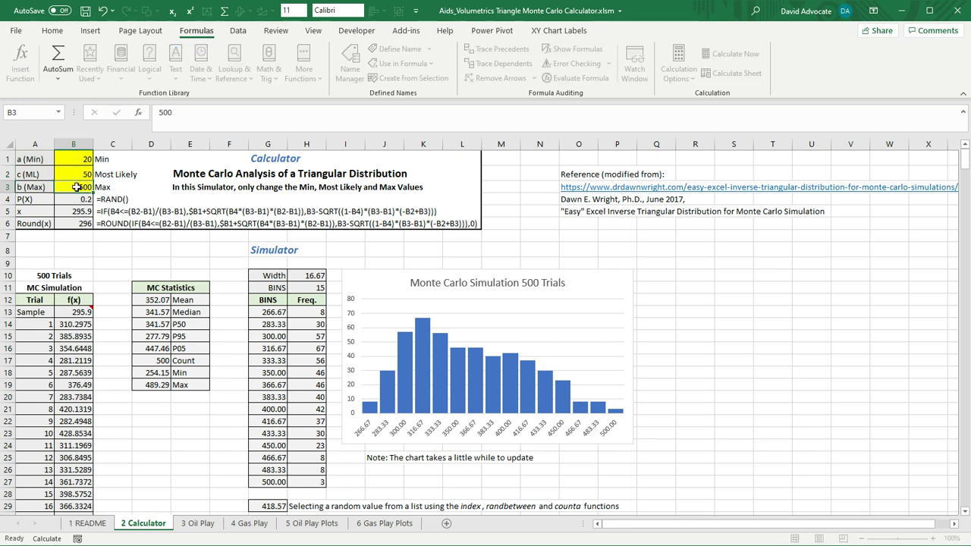
pyautogui.write('100')
pyautogui.click(156, 252)
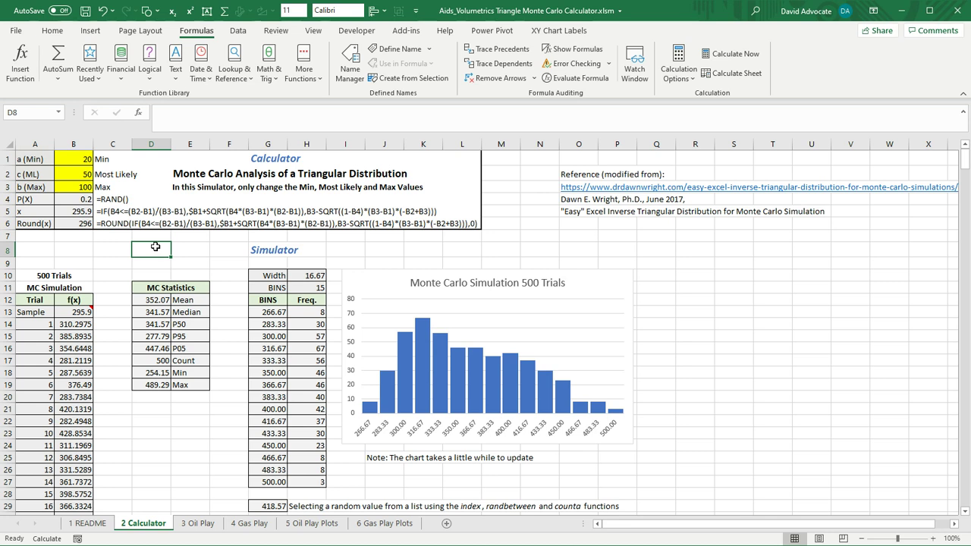
pyautogui.press('F9')
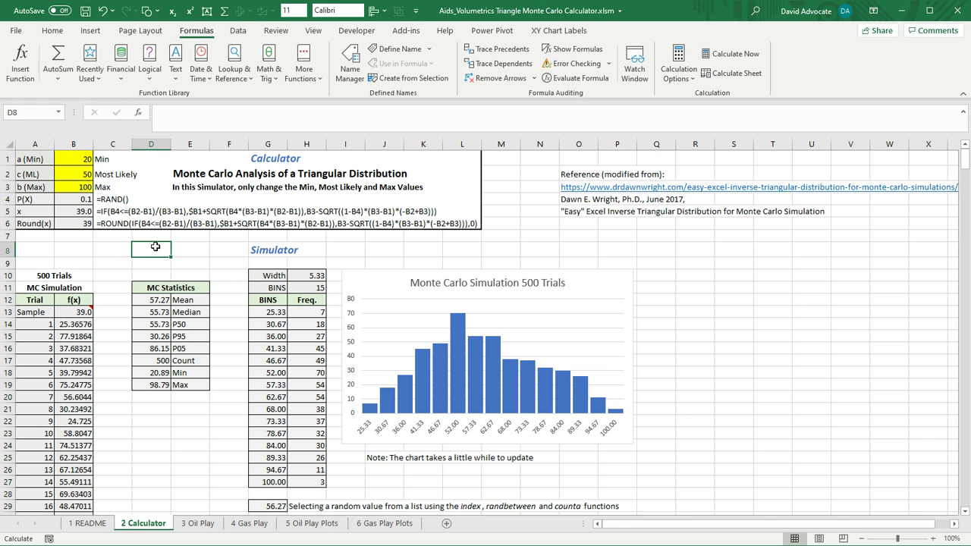
pyautogui.press('F9')
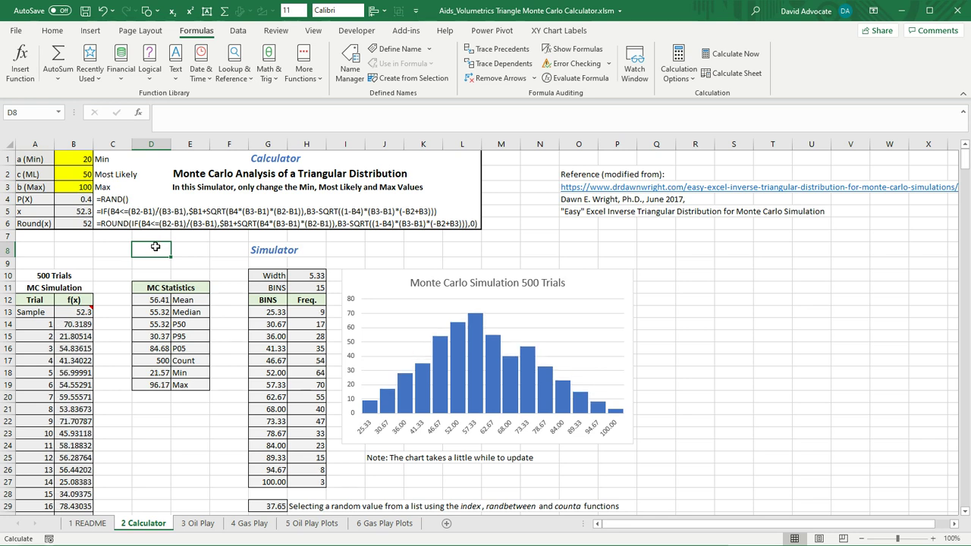
pyautogui.press('F9')
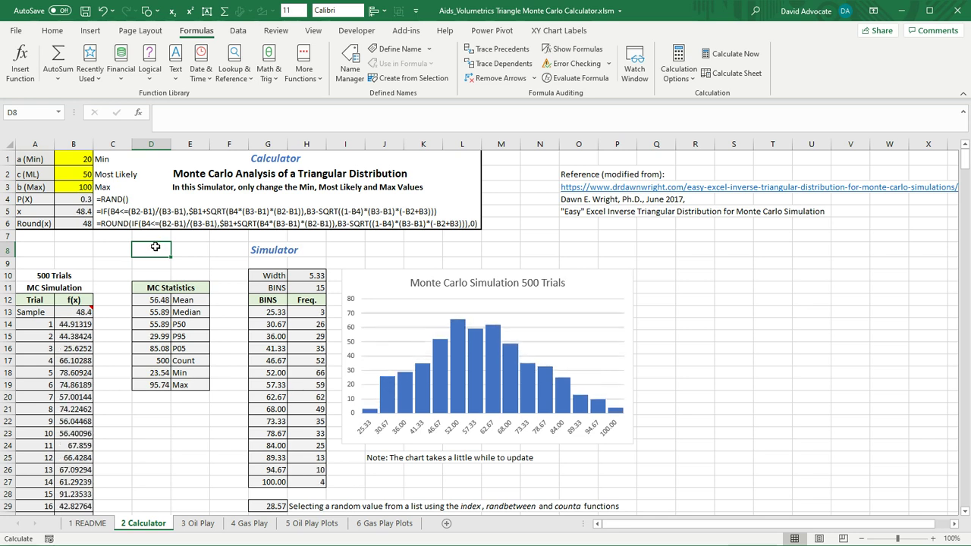
pyautogui.press('F9')
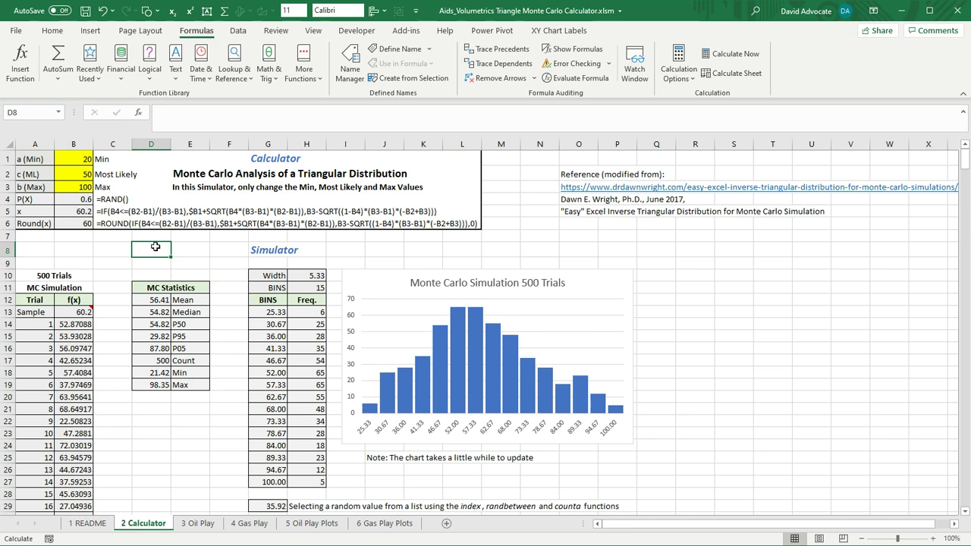
pyautogui.press('F9')
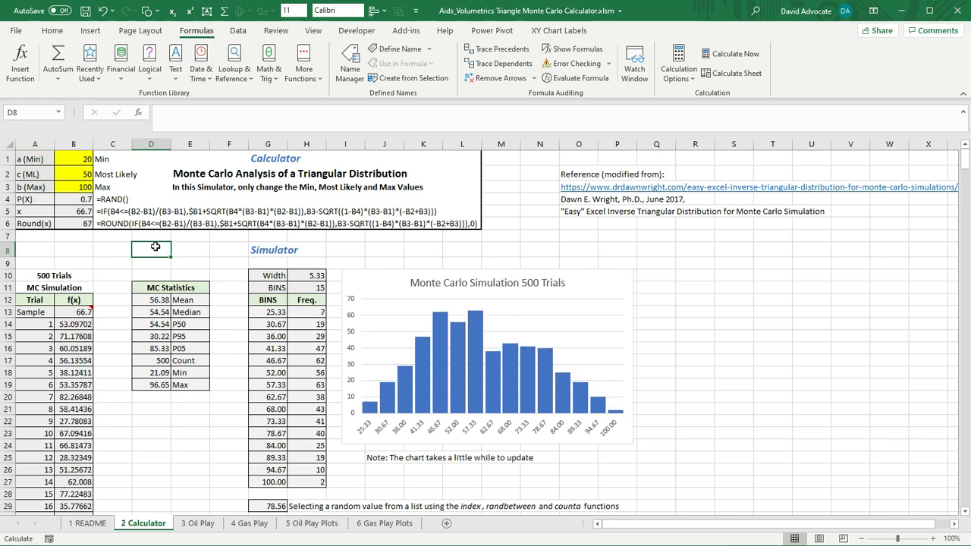
pyautogui.press('F9')
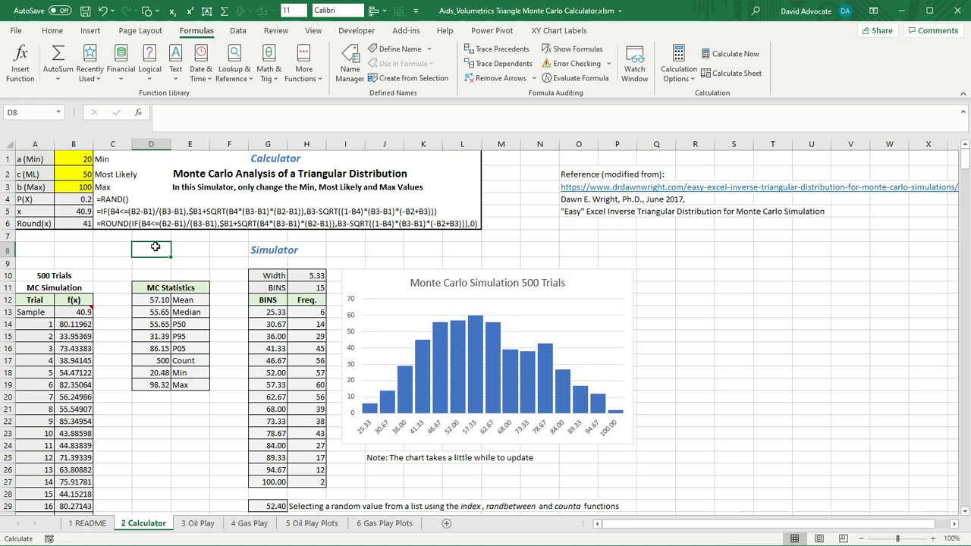
pyautogui.press('F9')
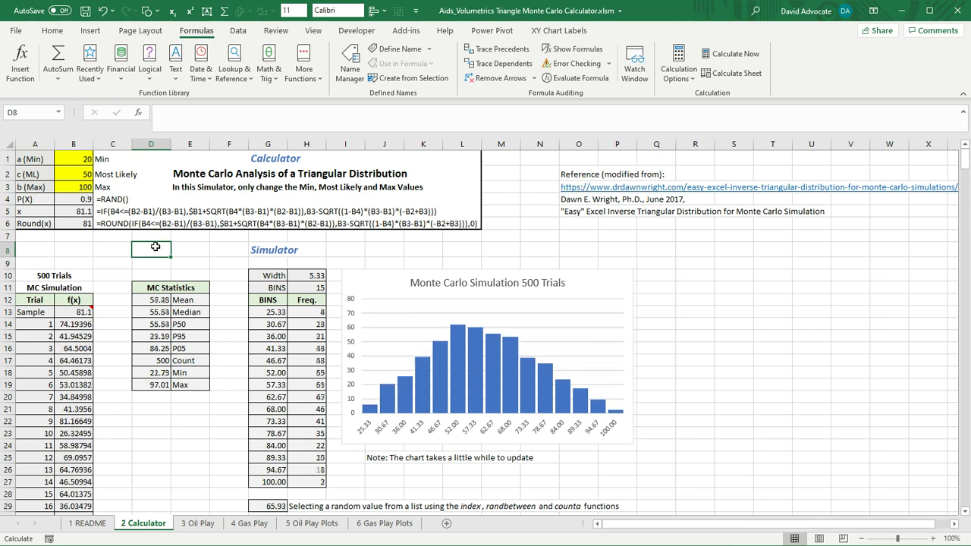
# Go to the 3 Oil Play sheet and scroll right to its input-parameter histograms
pyautogui.click(196, 523)
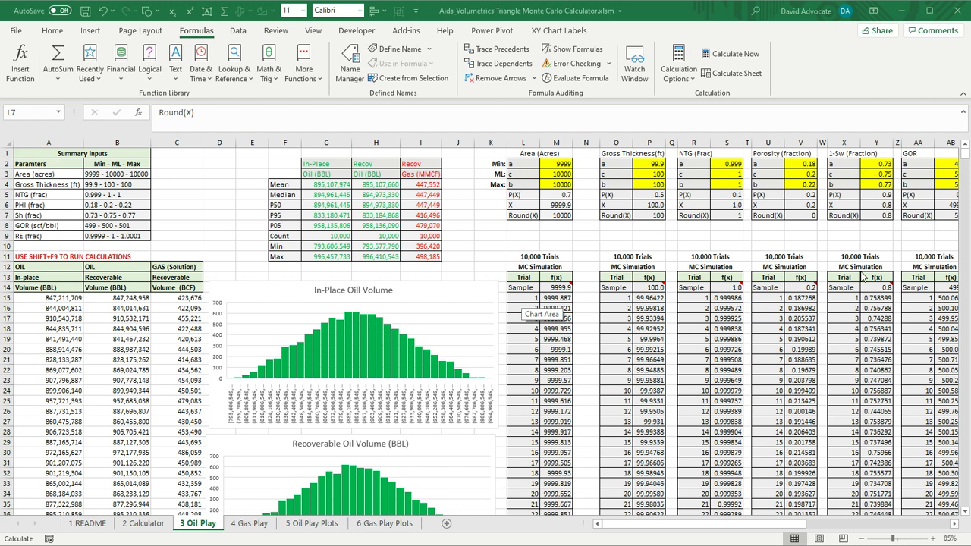
pyautogui.hscroll(6, 250, 185)
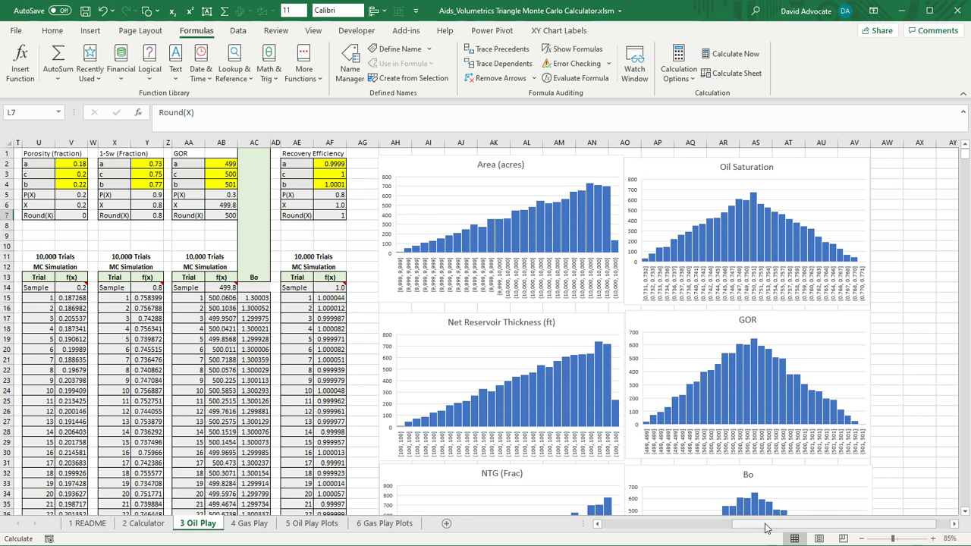
# Scroll back left and select an empty cell such as K9 ahead of recalculating
pyautogui.moveTo(771, 531); pyautogui.dragTo(641, 532)
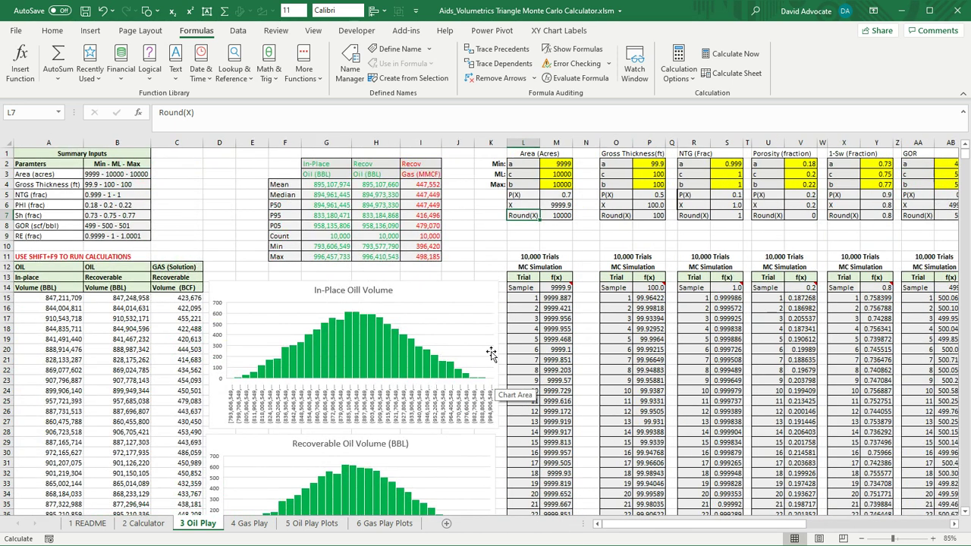
pyautogui.click(488, 238)
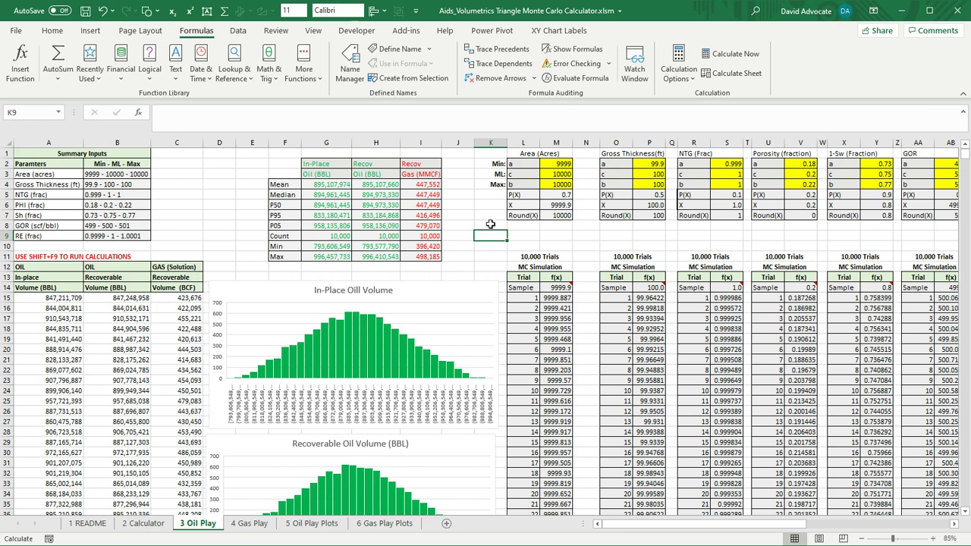
# Recalculate the Oil Play simulation with Shift+F9 and review the updated statistics and histograms
pyautogui.hotkey('shift', 'F9')
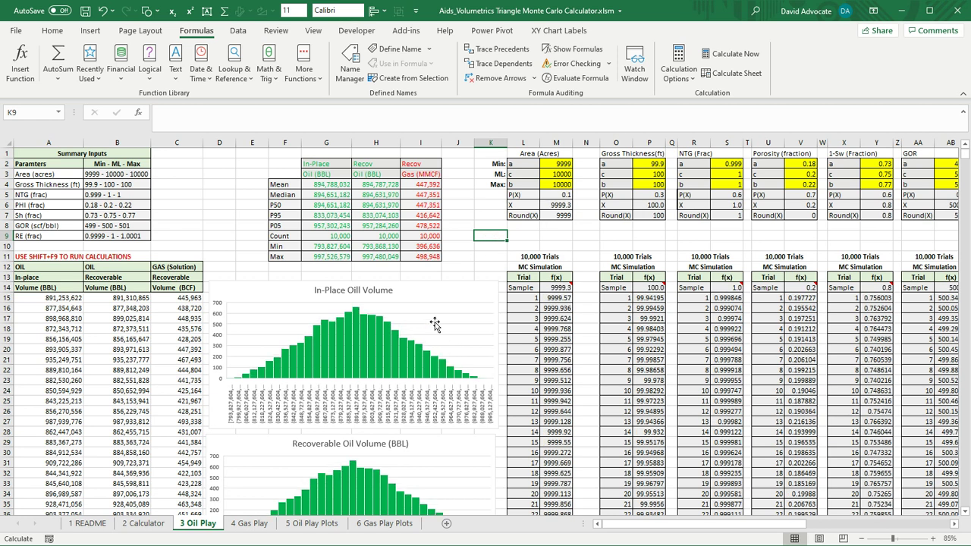
pyautogui.scroll(-1, 434, 322)
pyautogui.scroll(-2, 410, 265)
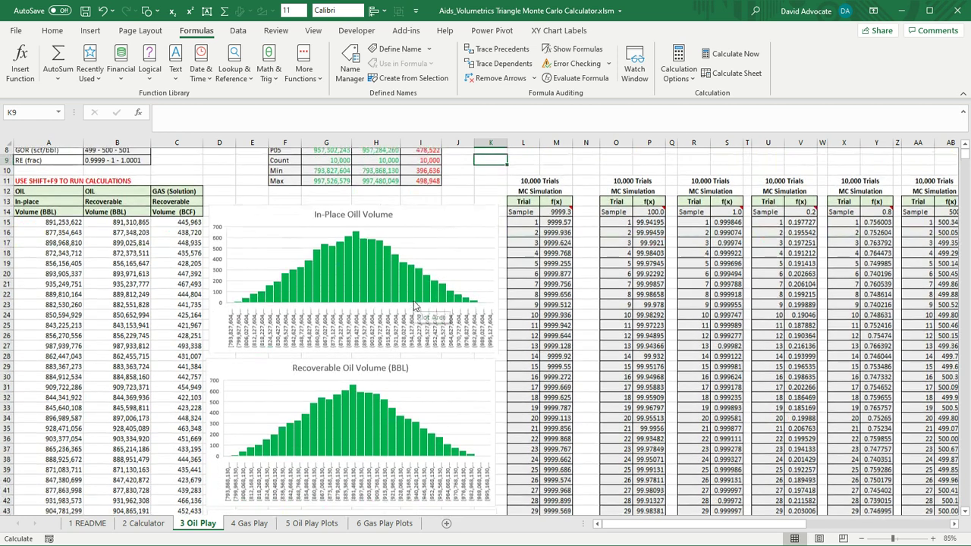
pyautogui.moveTo(402, 253)
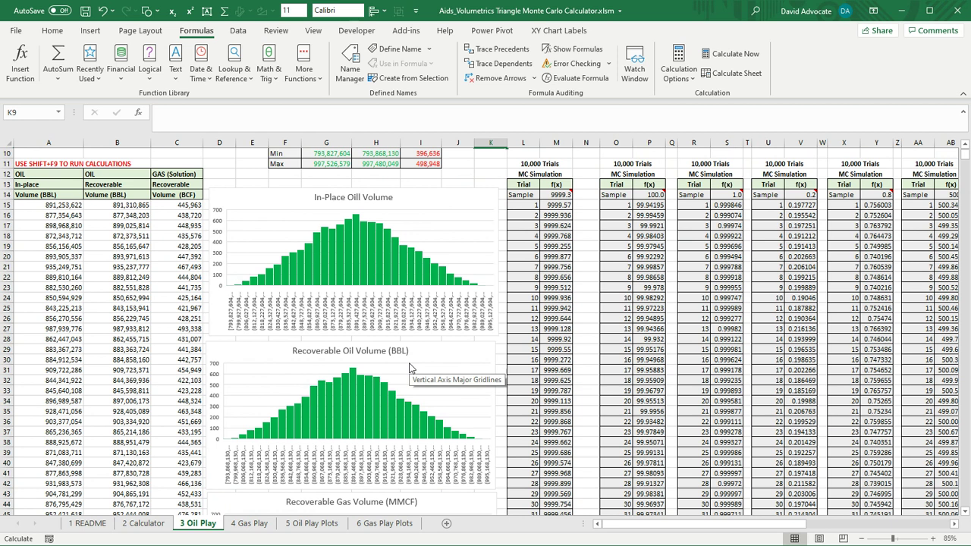
pyautogui.scroll(-2, 410, 368)
pyautogui.scroll(-3, 435, 386)
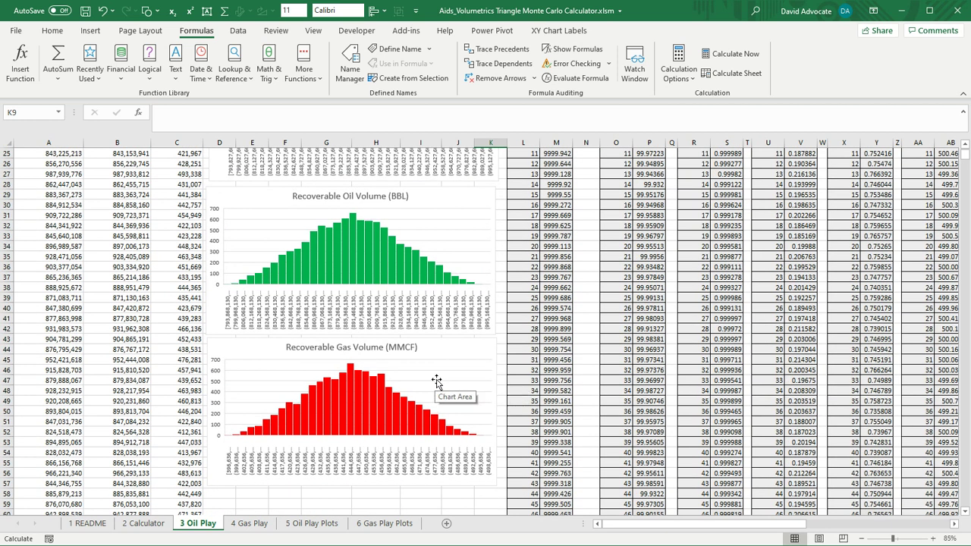
pyautogui.scroll(8, 437, 379)
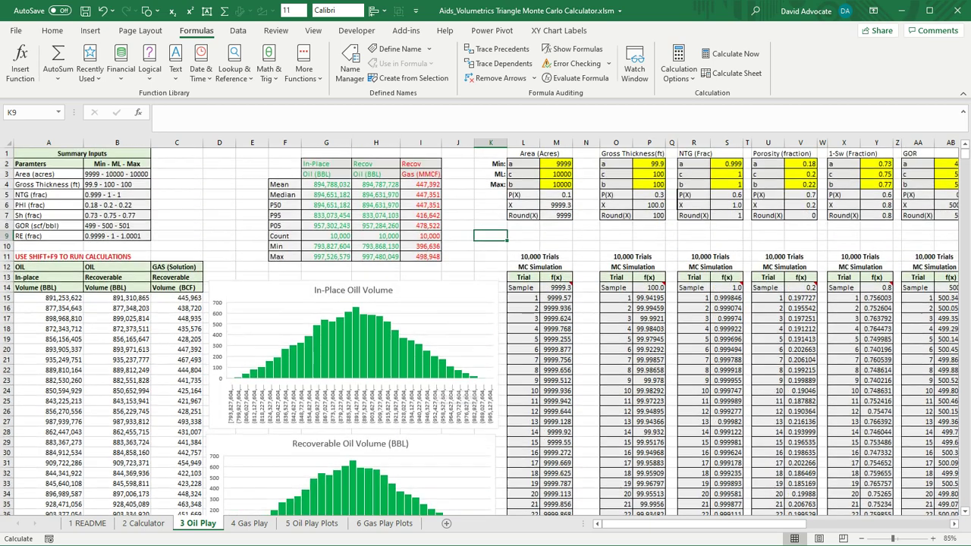
pyautogui.moveTo(801, 529); pyautogui.dragTo(907, 526)
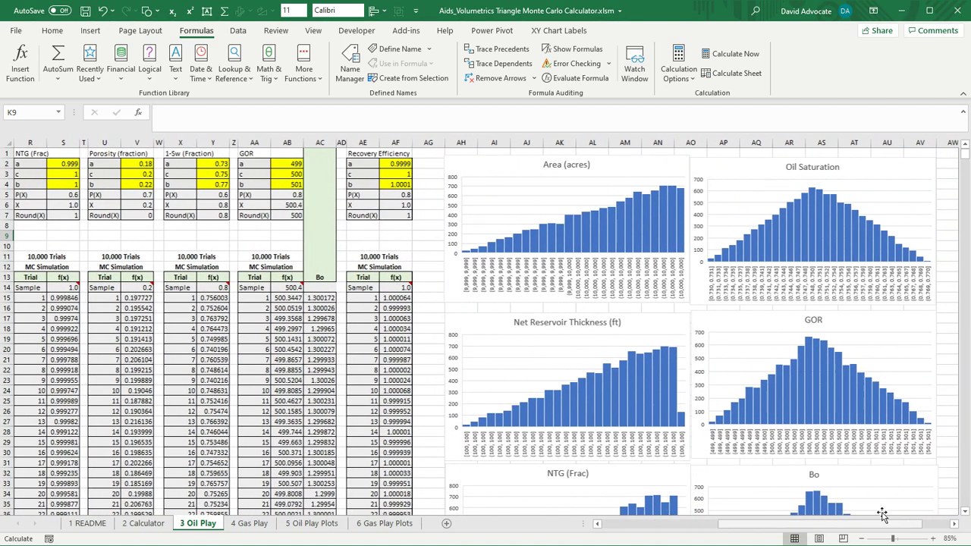
pyautogui.scroll(-6, 592, 230)
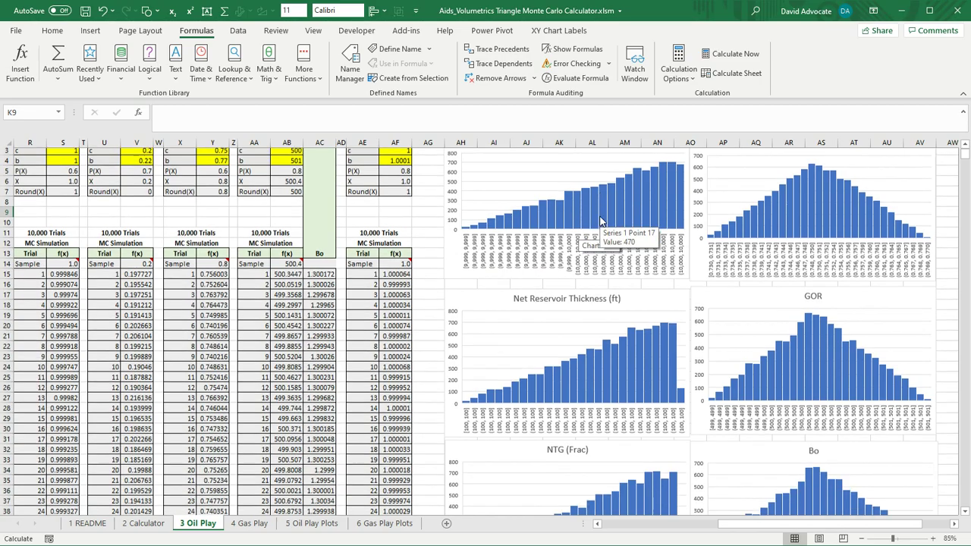
pyautogui.scroll(-5, 604, 224)
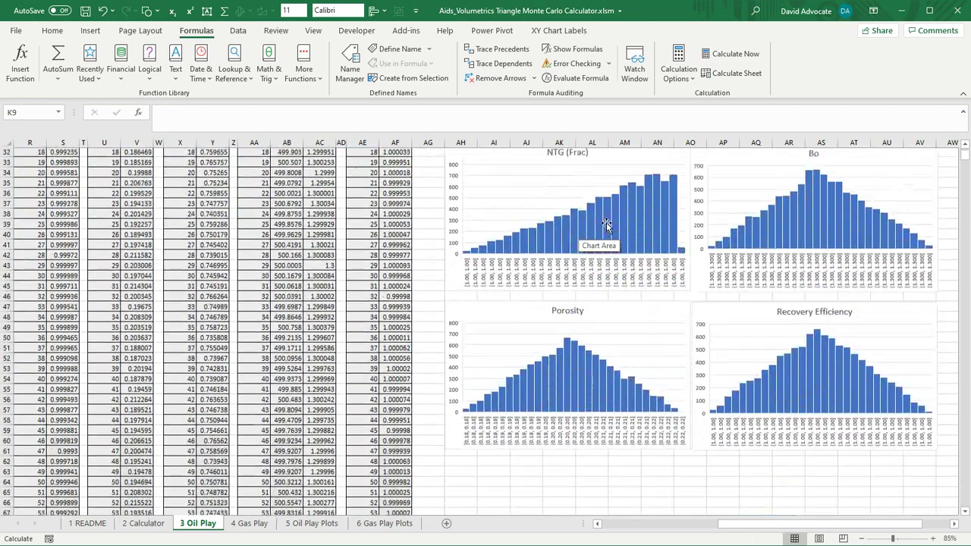
# Switch to the 4 Gas Play sheet and scroll across to review its results
pyautogui.scroll(11, 606, 228)
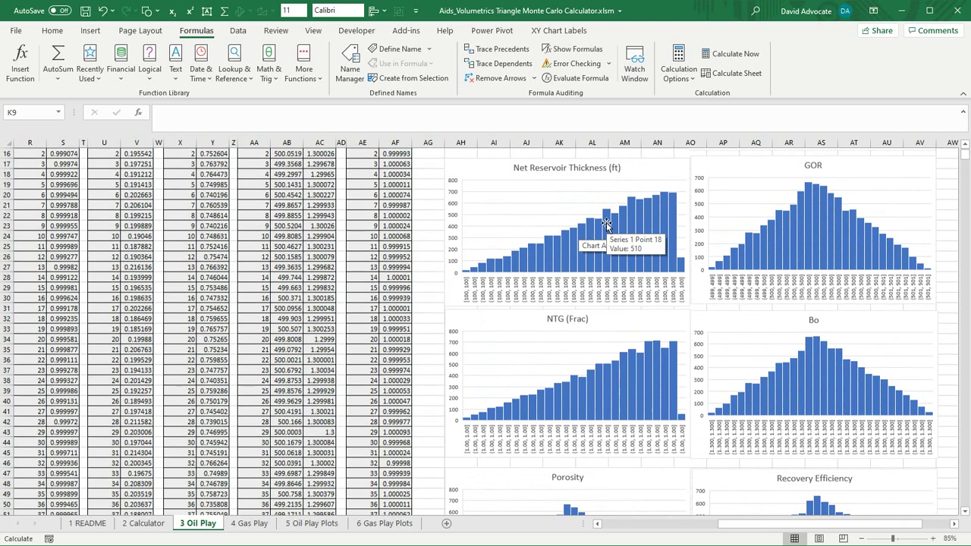
pyautogui.click(252, 524)
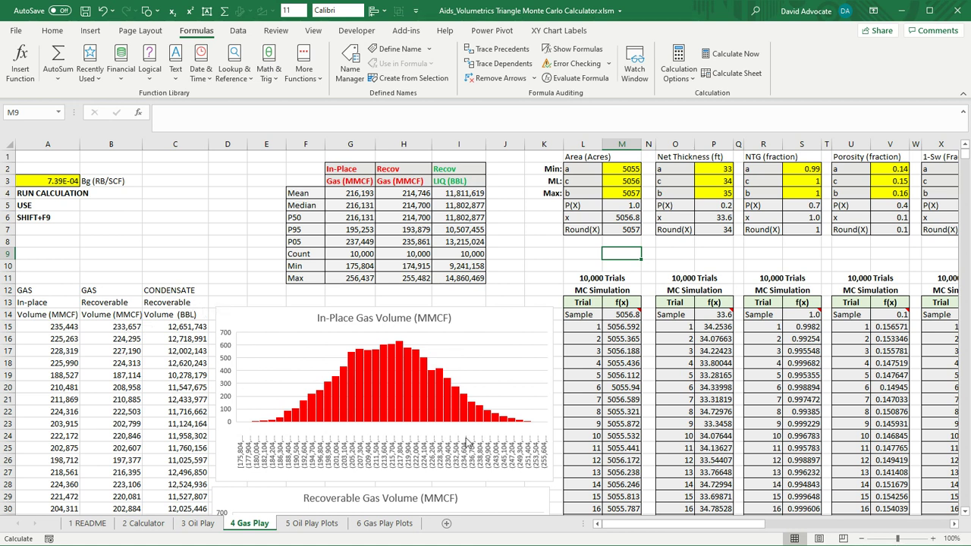
pyautogui.moveTo(761, 528); pyautogui.dragTo(798, 531)
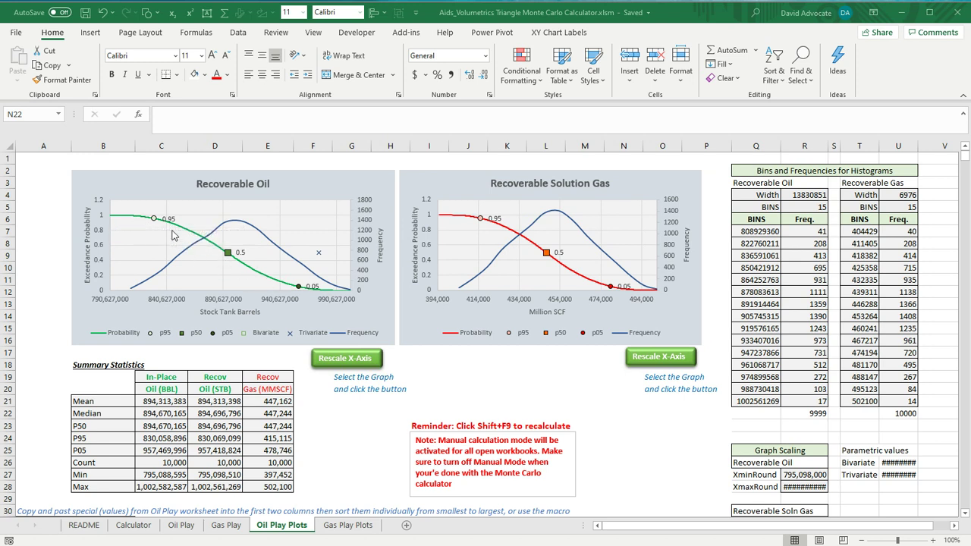
pyautogui.moveTo(155, 225)
pyautogui.moveTo(297, 291)
pyautogui.scroll(-3, 288, 433)
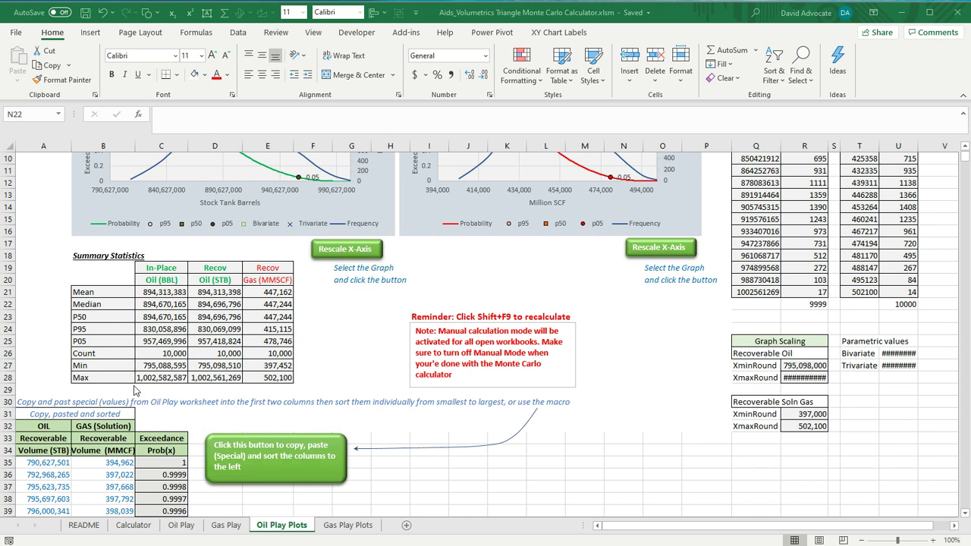
pyautogui.scroll(3, 570, 436)
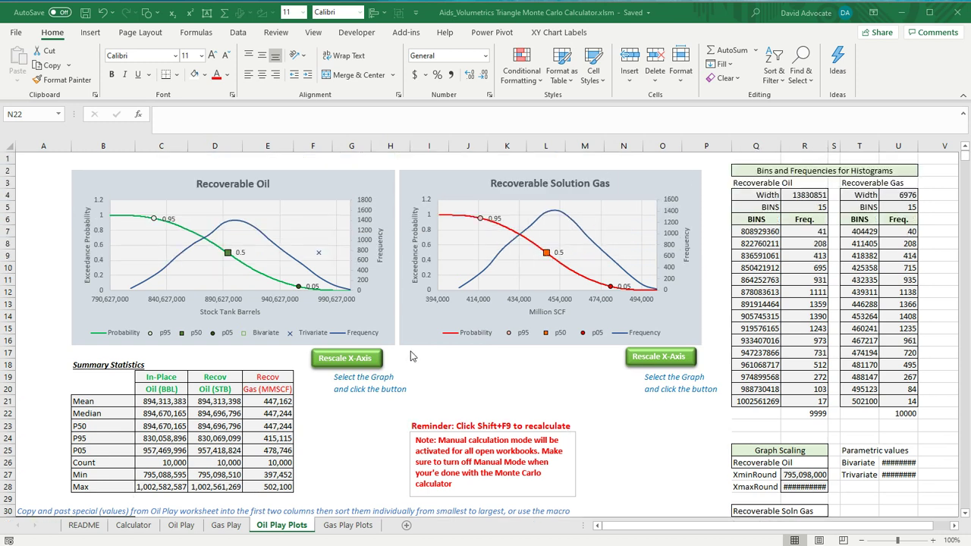
# Scroll down to the sorted recoverable oil and gas columns starting at row 35
pyautogui.scroll(-9, 355, 390)
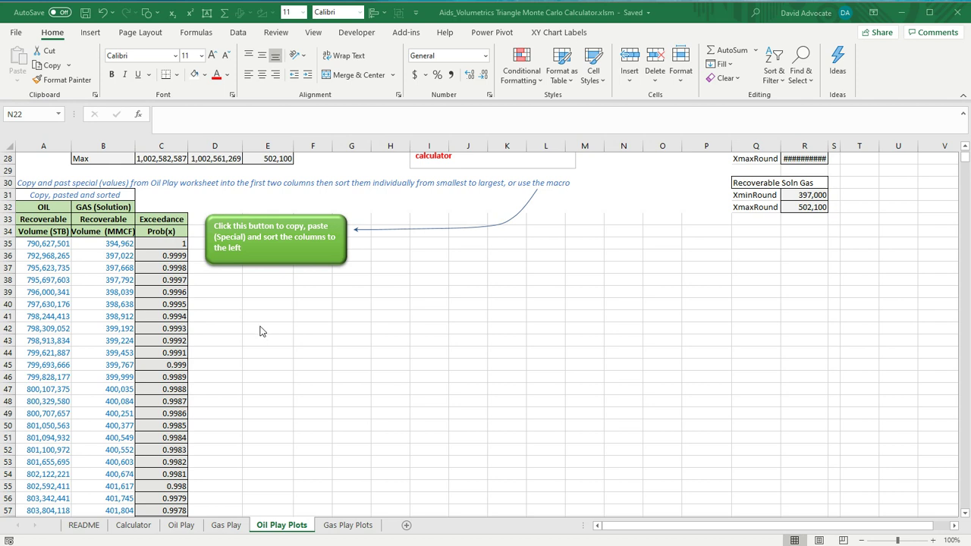
pyautogui.scroll(1, 254, 336)
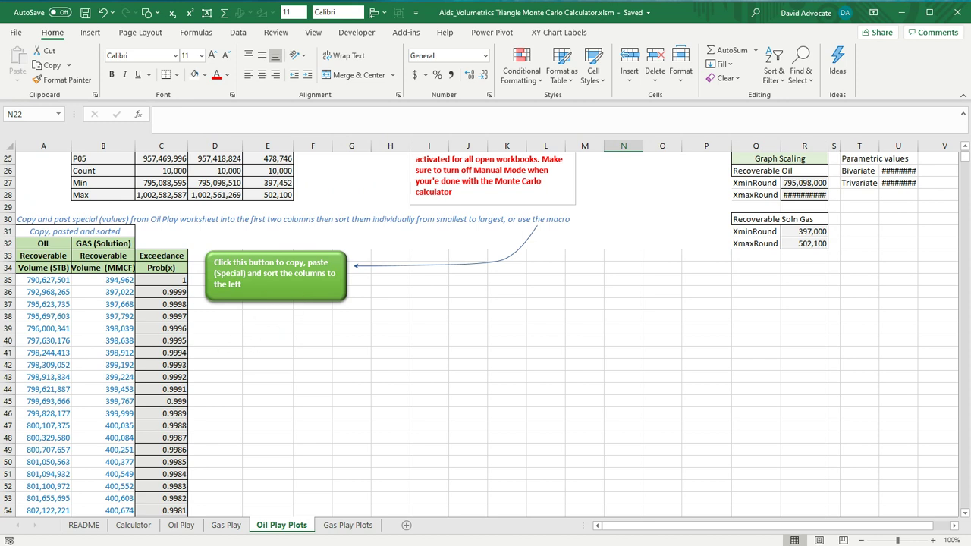
# Clear the old oil and gas columns from row 35 down and refill them with newly sorted results
pyautogui.moveTo(44, 279); pyautogui.dragTo(80, 287)
pyautogui.write('790,627,501\t394,962 792,968,265\t397,022')
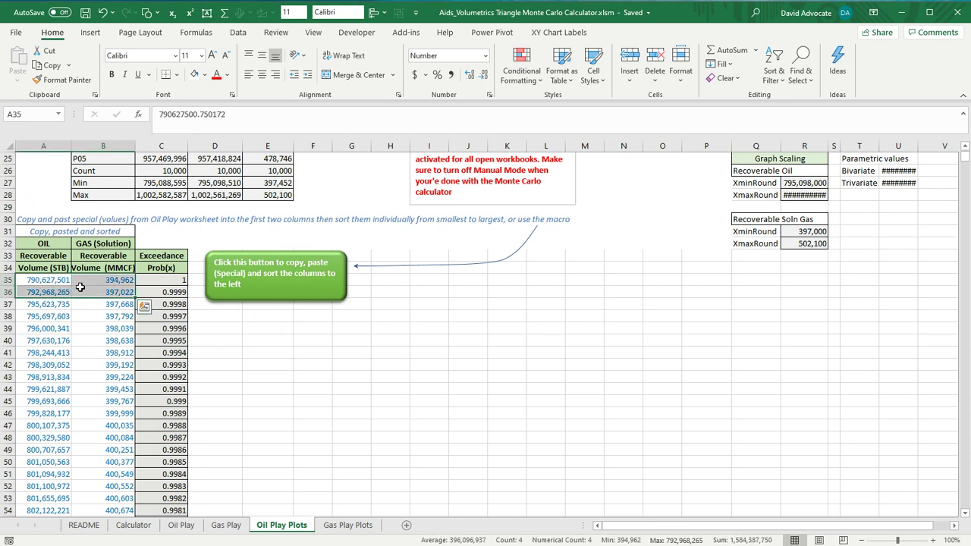
pyautogui.hotkey('ctrl', 'shift', 'Down')
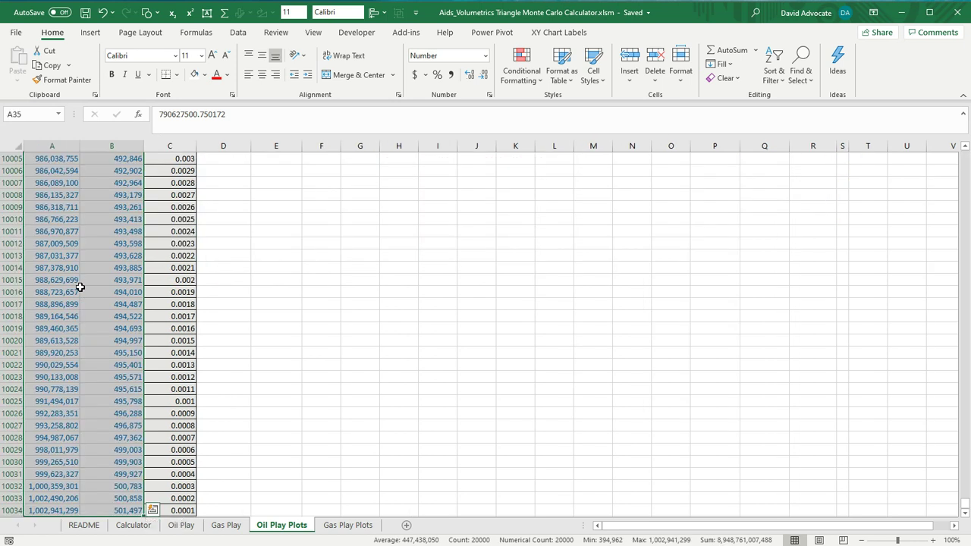
pyautogui.press('Delete')
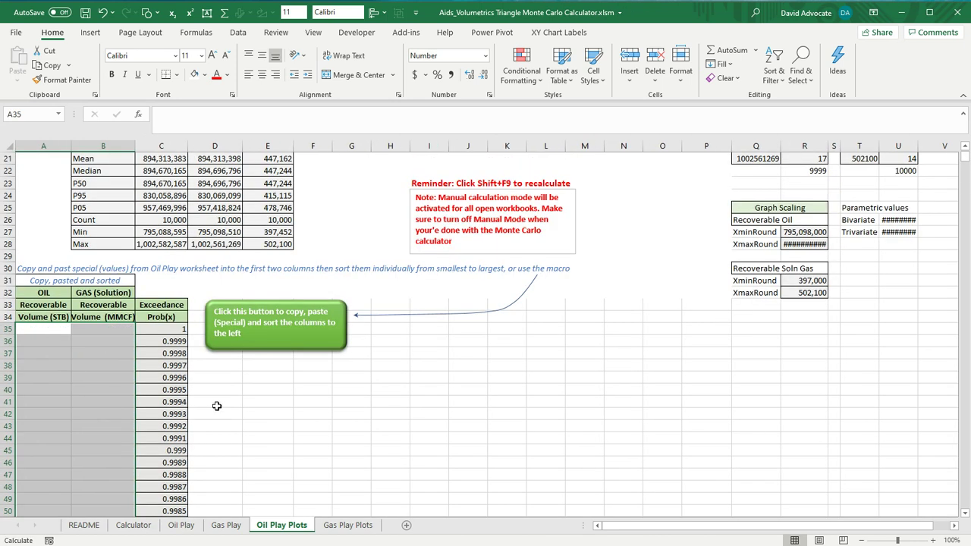
pyautogui.click(221, 402)
pyautogui.click(277, 328)
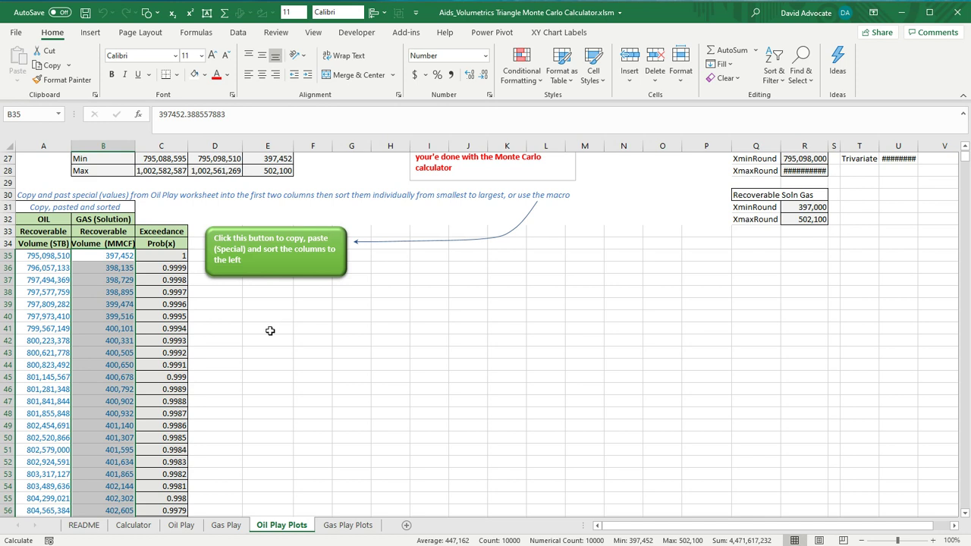
pyautogui.scroll(4, 418, 443)
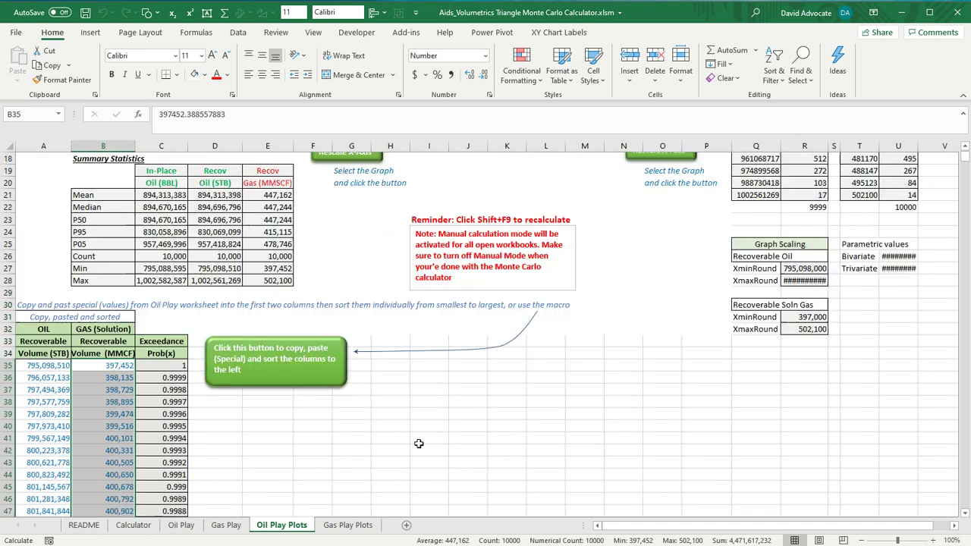
pyautogui.scroll(4, 418, 443)
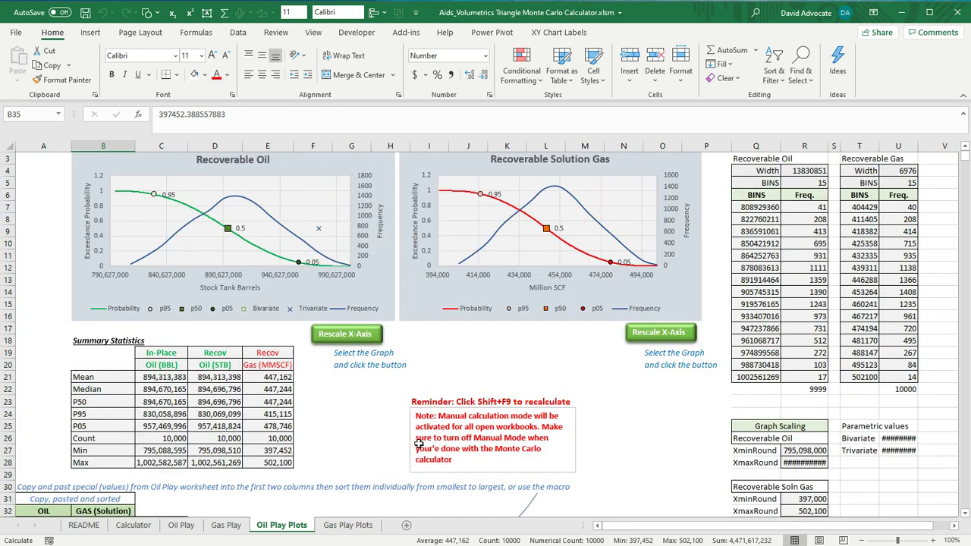
# Check the oil bin frequency formula, then recalculate the workbook with Shift+F9
pyautogui.click(806, 209)
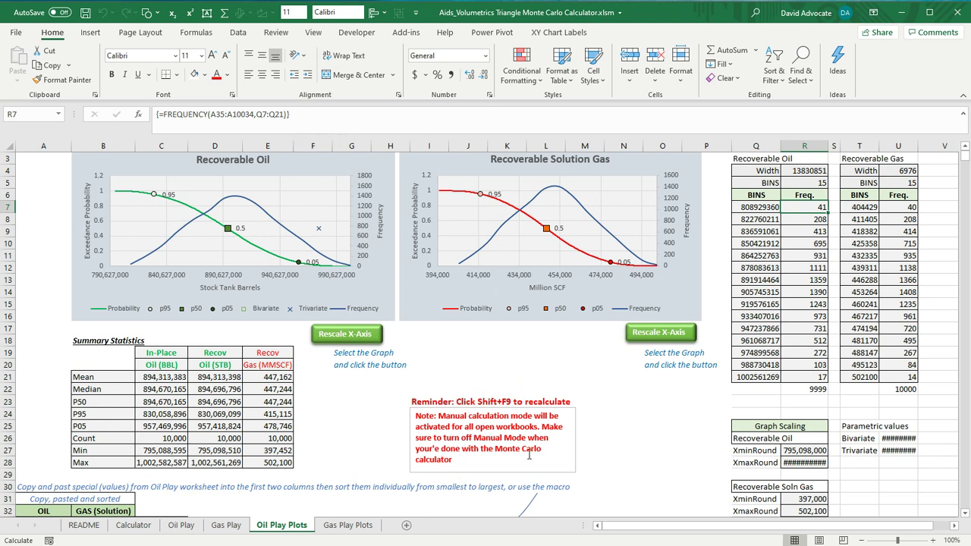
pyautogui.click(648, 424)
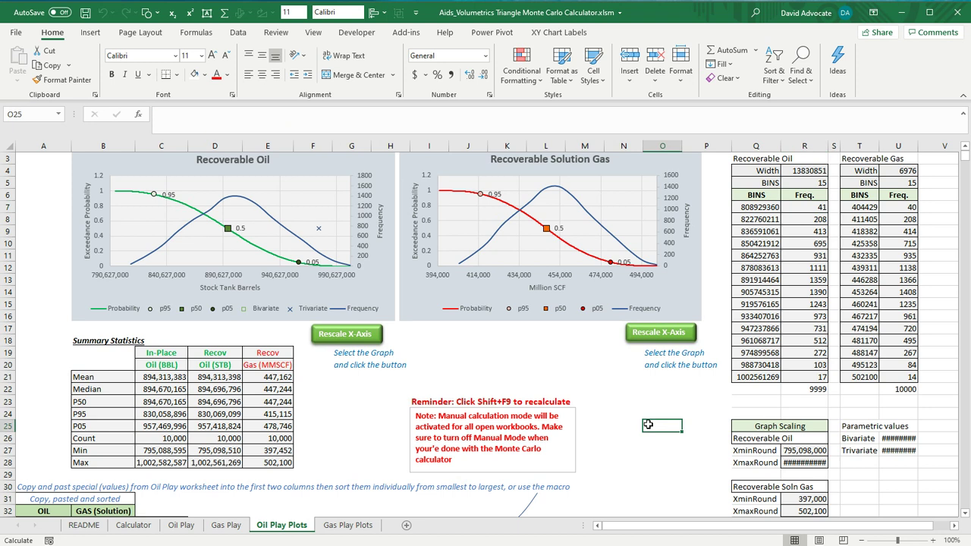
pyautogui.hotkey('shift', 'F9')
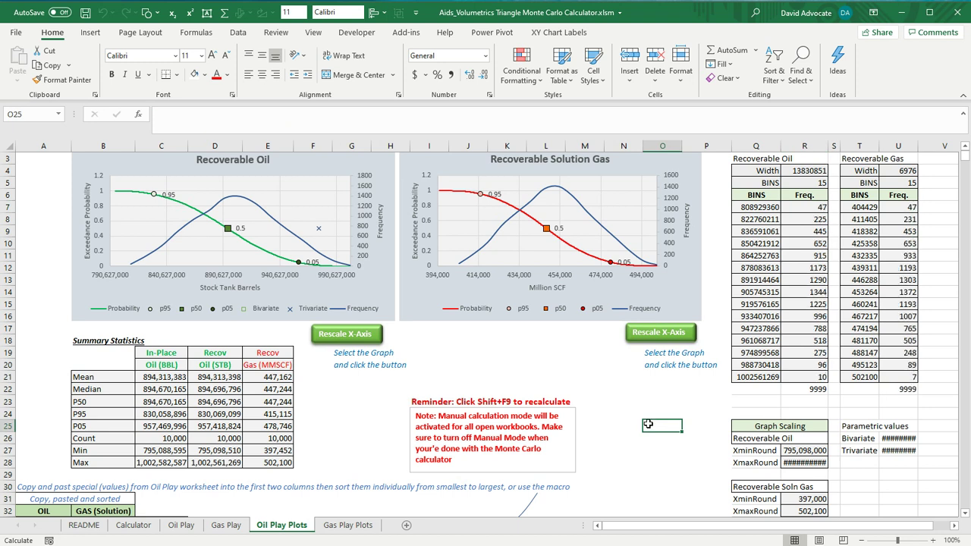
# Rescale the Recoverable Oil x-axis to 795,098,000–995,098,000 and the Solution Gas x-axis to 397,000–497,000
pyautogui.click(346, 295)
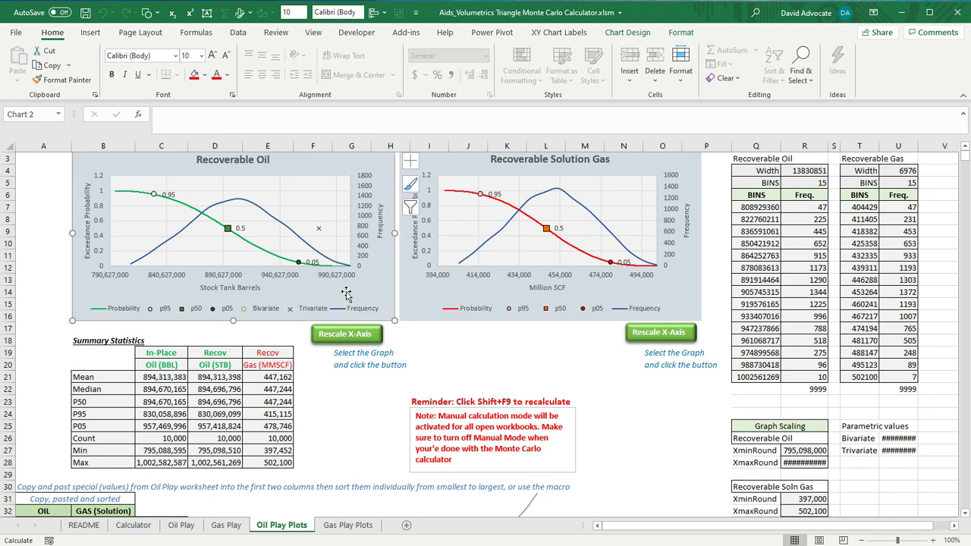
pyautogui.click(353, 343)
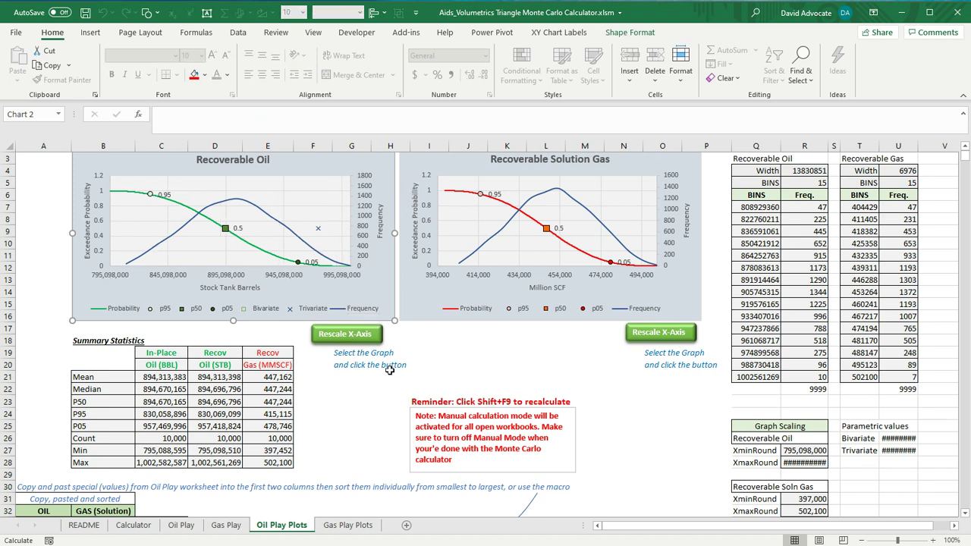
pyautogui.click(535, 258)
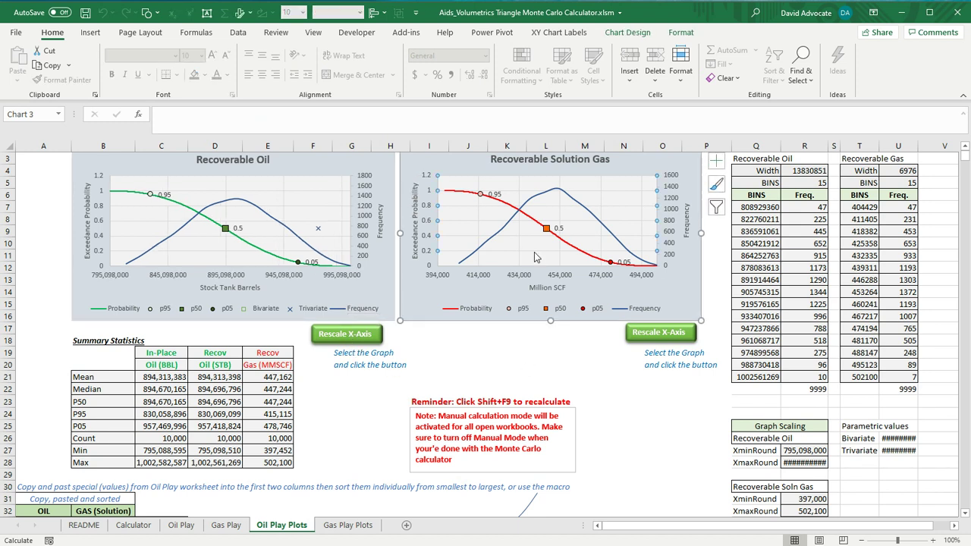
pyautogui.click(661, 334)
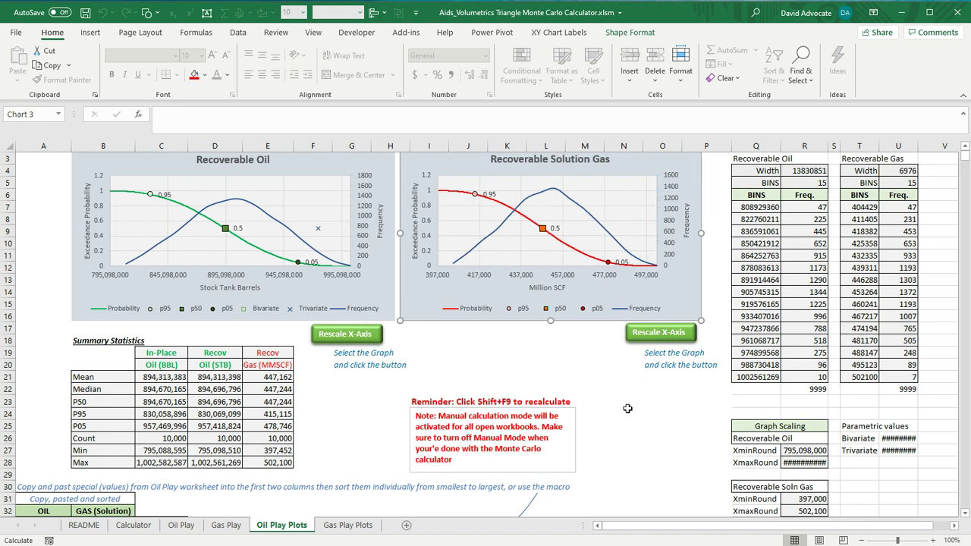
pyautogui.click(627, 410)
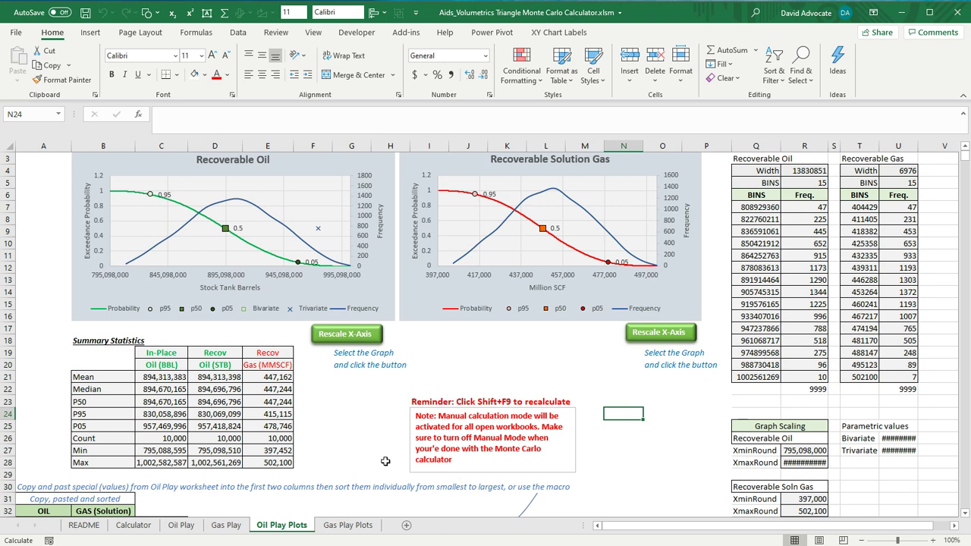
# On the Gas Play Plots sheet, copy, paste and sort the gas play simulation results
pyautogui.click(368, 526)
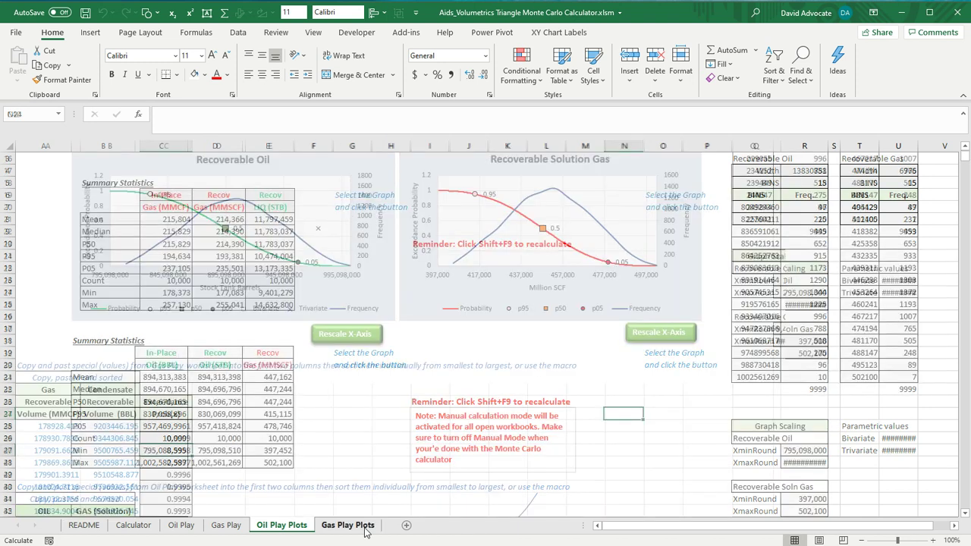
pyautogui.scroll(4, 429, 444)
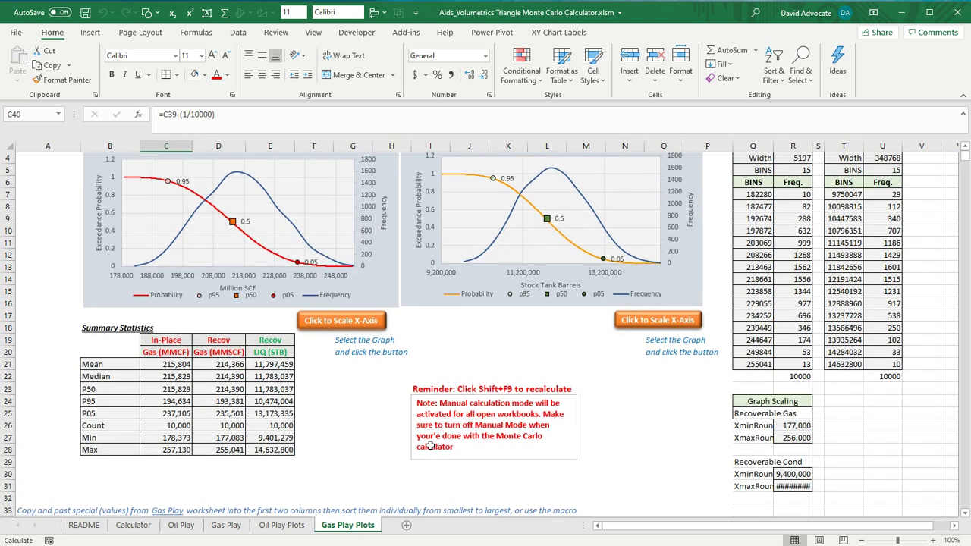
pyautogui.scroll(-4, 410, 440)
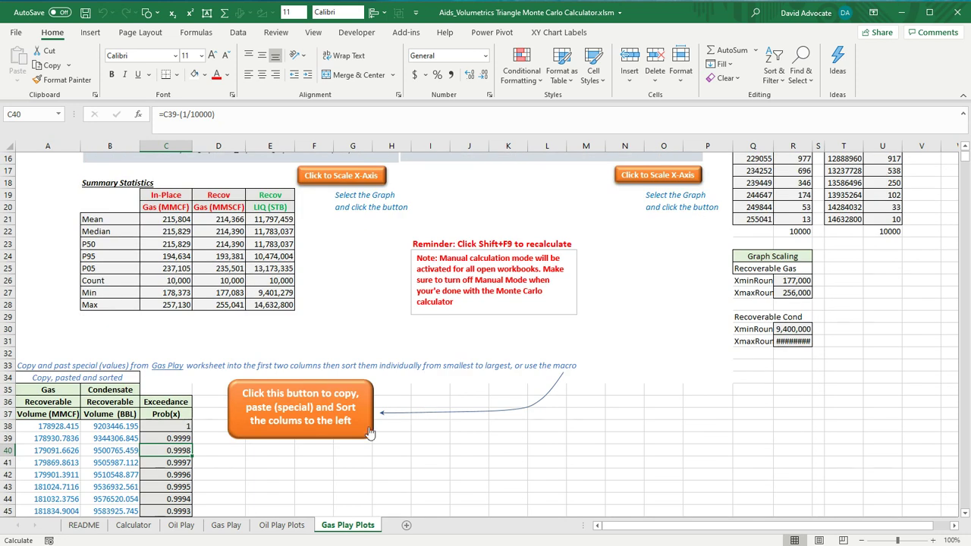
pyautogui.click(345, 411)
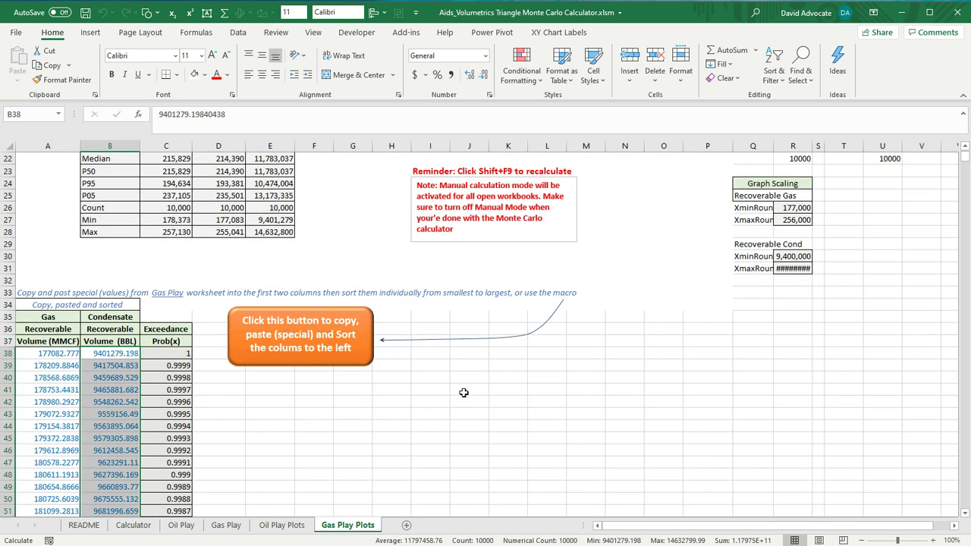
pyautogui.scroll(4, 567, 399)
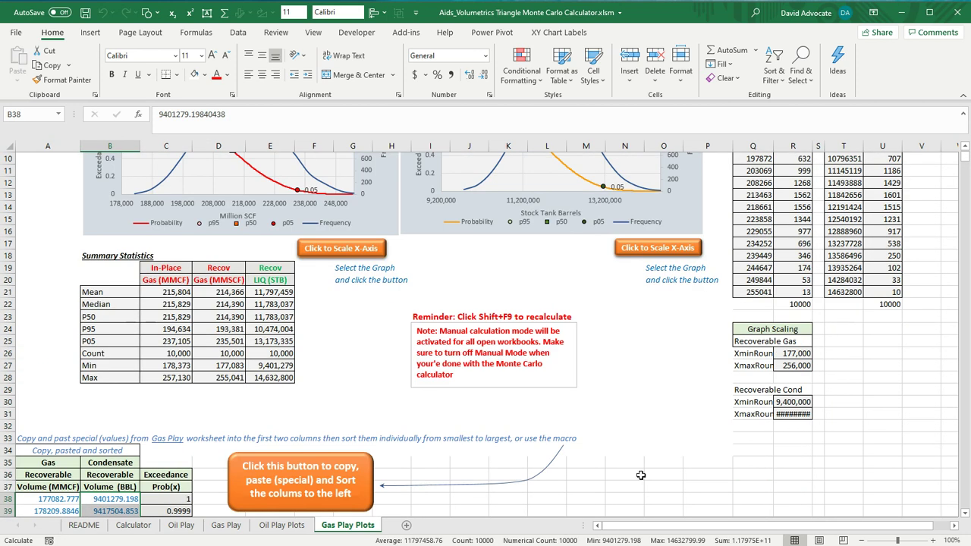
pyautogui.click(752, 471)
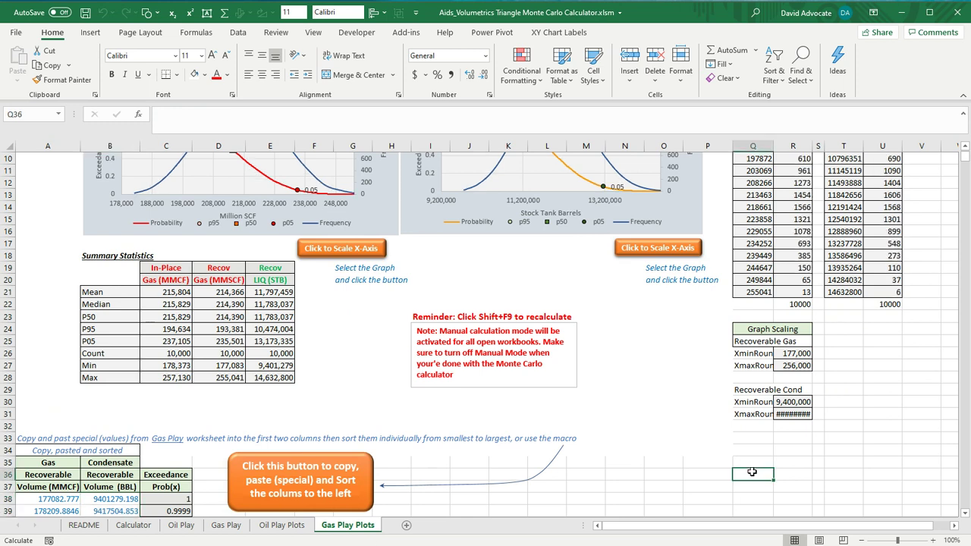
# Rescale the Recoverable Gas x-axis to start at 177,000 and the Condensate x-axis at 9,400,000
pyautogui.scroll(3, 848, 256)
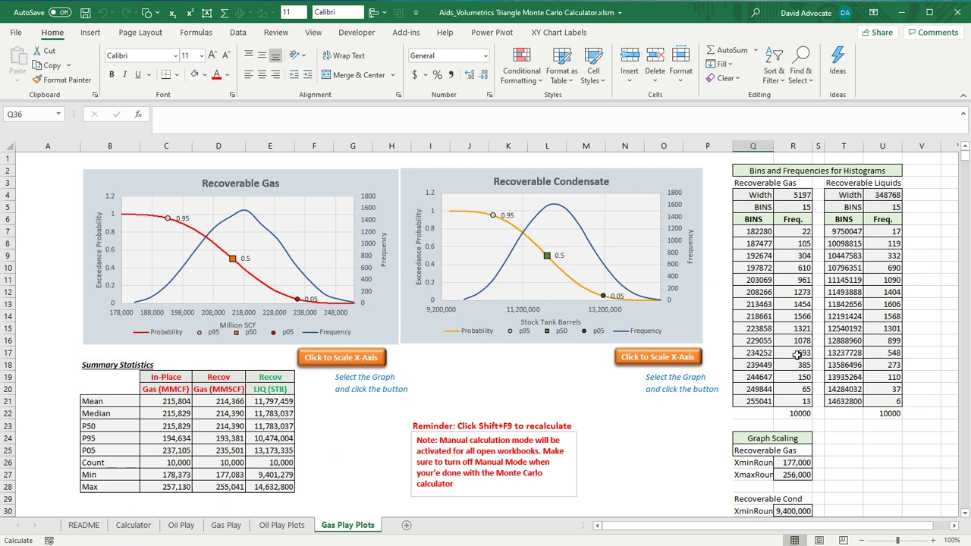
pyautogui.click(327, 254)
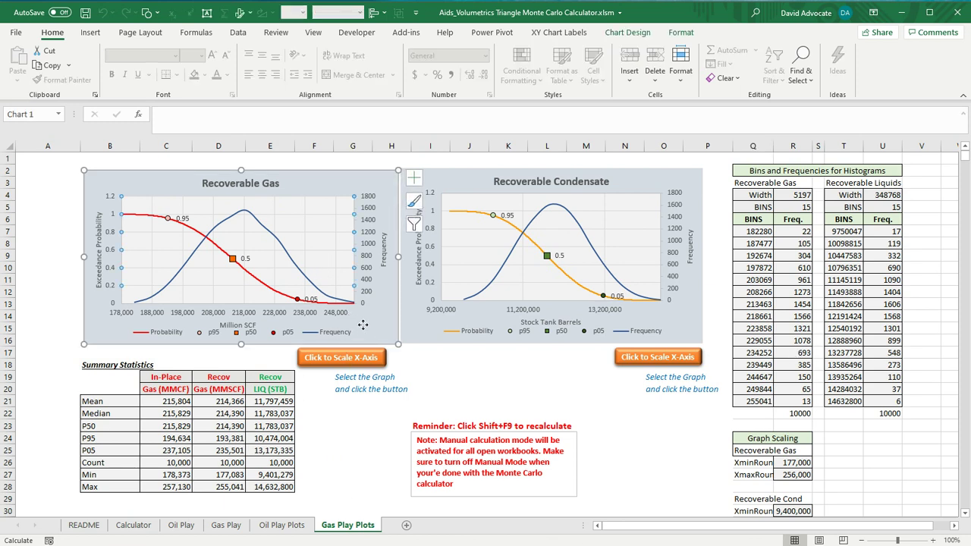
pyautogui.click(365, 357)
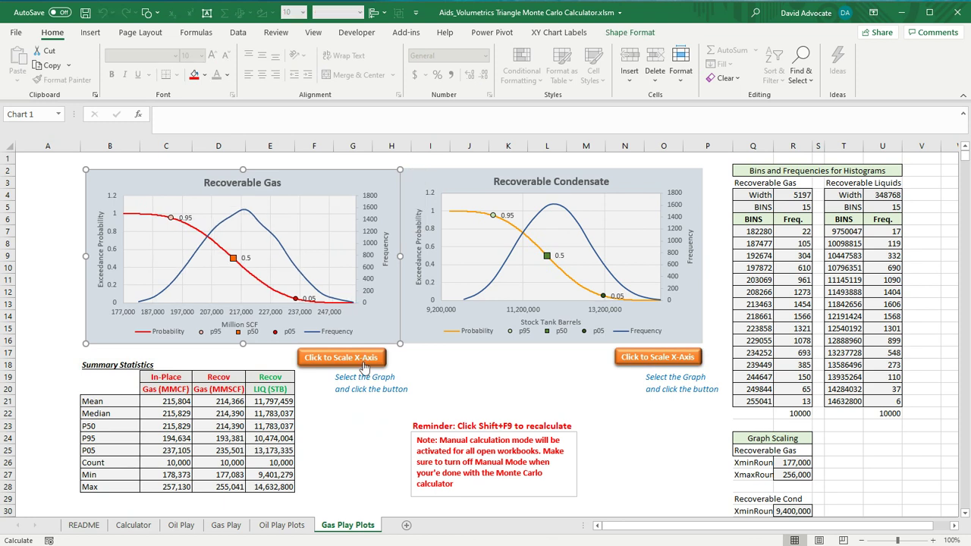
pyautogui.click(680, 306)
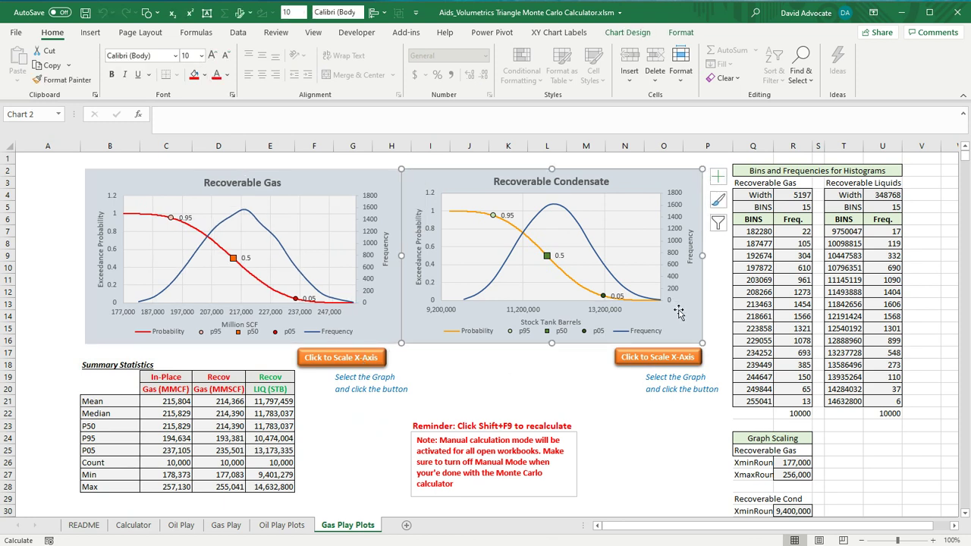
pyautogui.click(660, 358)
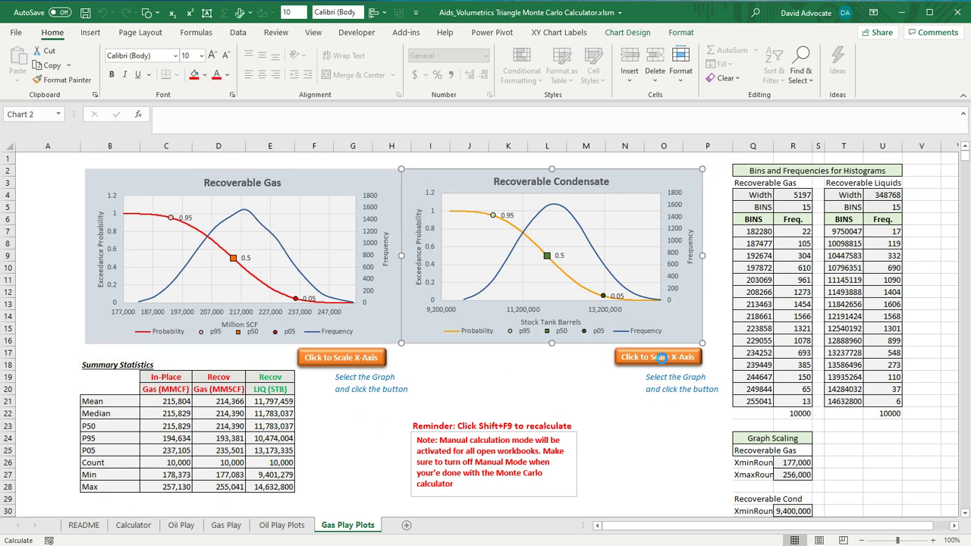
pyautogui.click(641, 448)
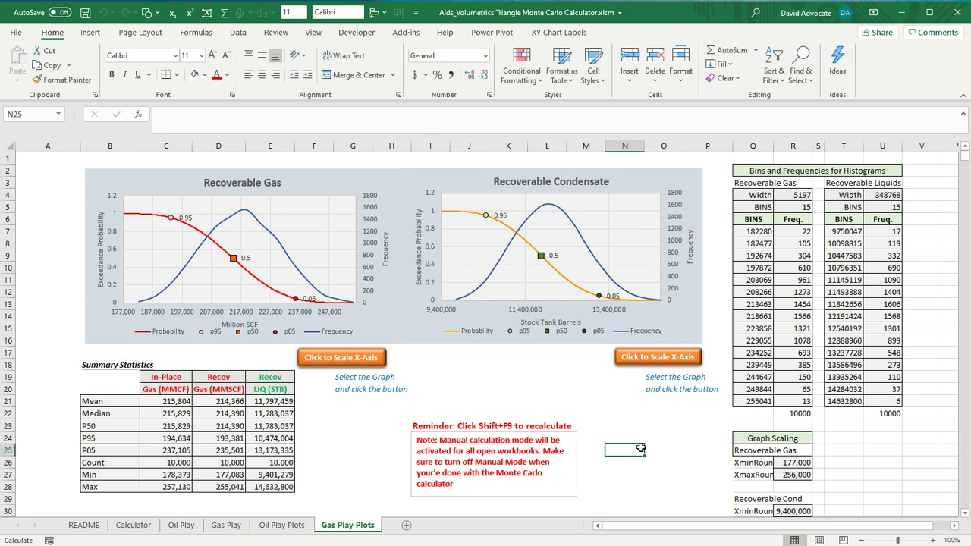
# Set Formulas > Calculation Options to Automatic so the gas play results recalculate
pyautogui.click(197, 37)
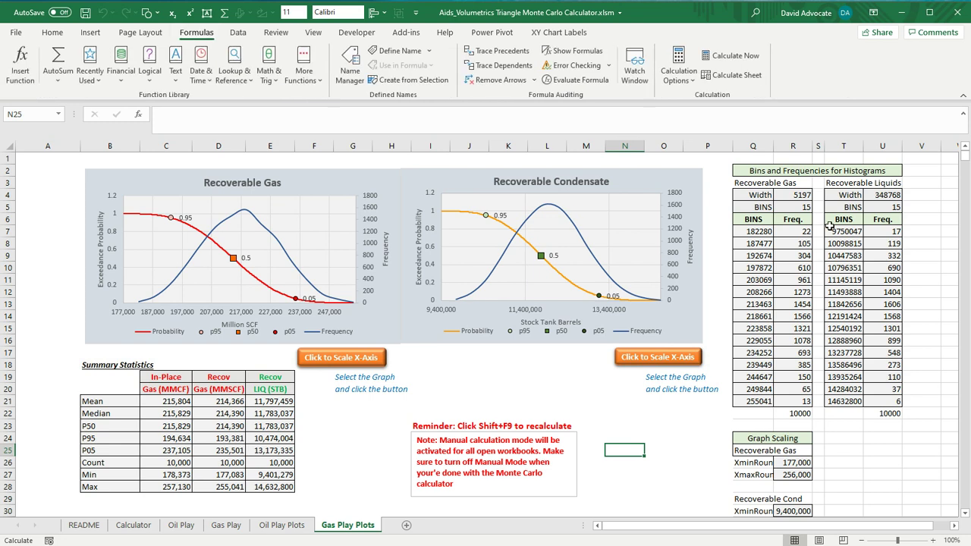
pyautogui.click(687, 74)
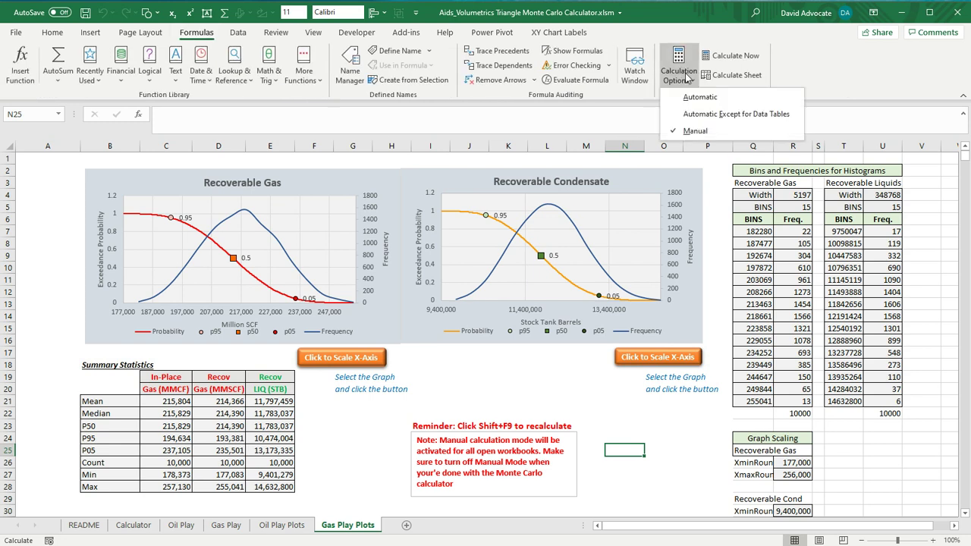
pyautogui.click(681, 103)
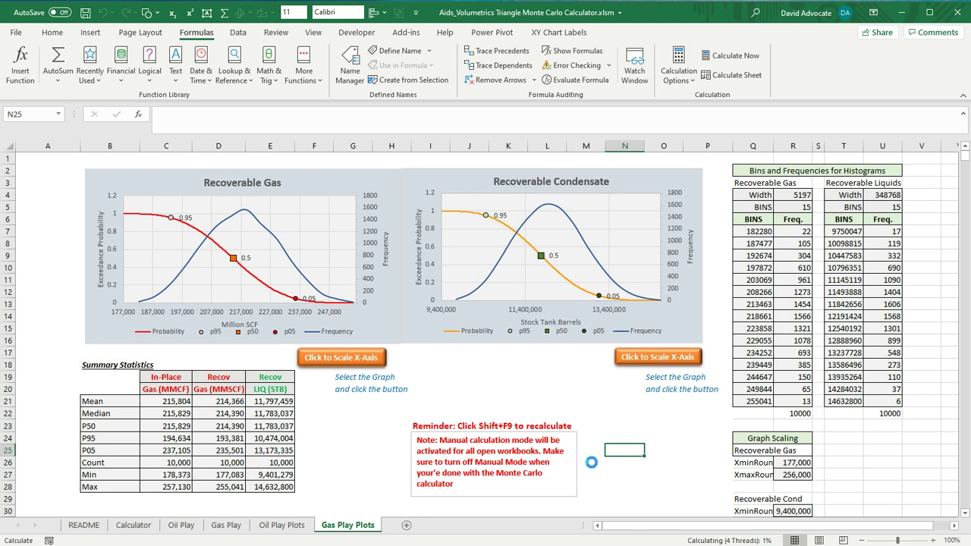
# Close the Aids_Volumetrics Triangle Monte Carlo Calculator workbook to bring up the save-changes prompt
pyautogui.click(957, 15)
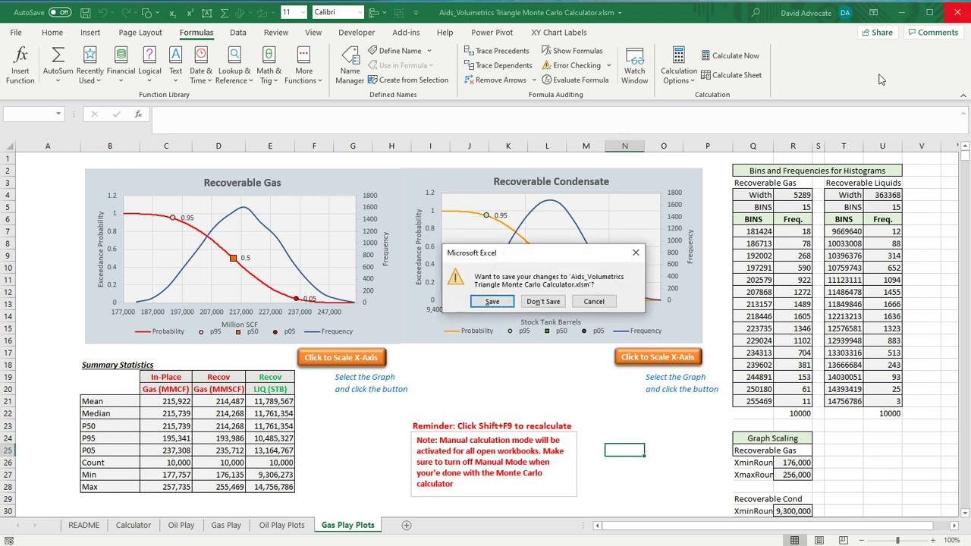